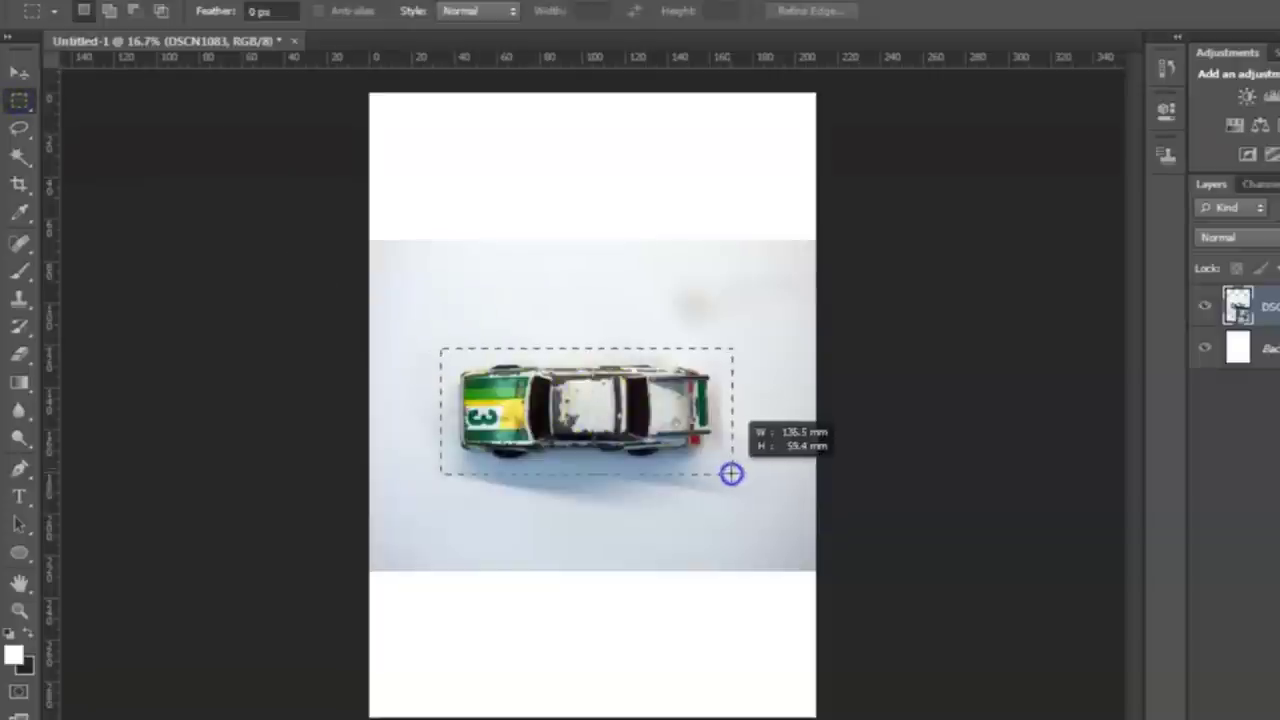
# Clear everything outside the rectangular selection around the top-view car and move the cut-out up the page
pyautogui.click(729, 426)
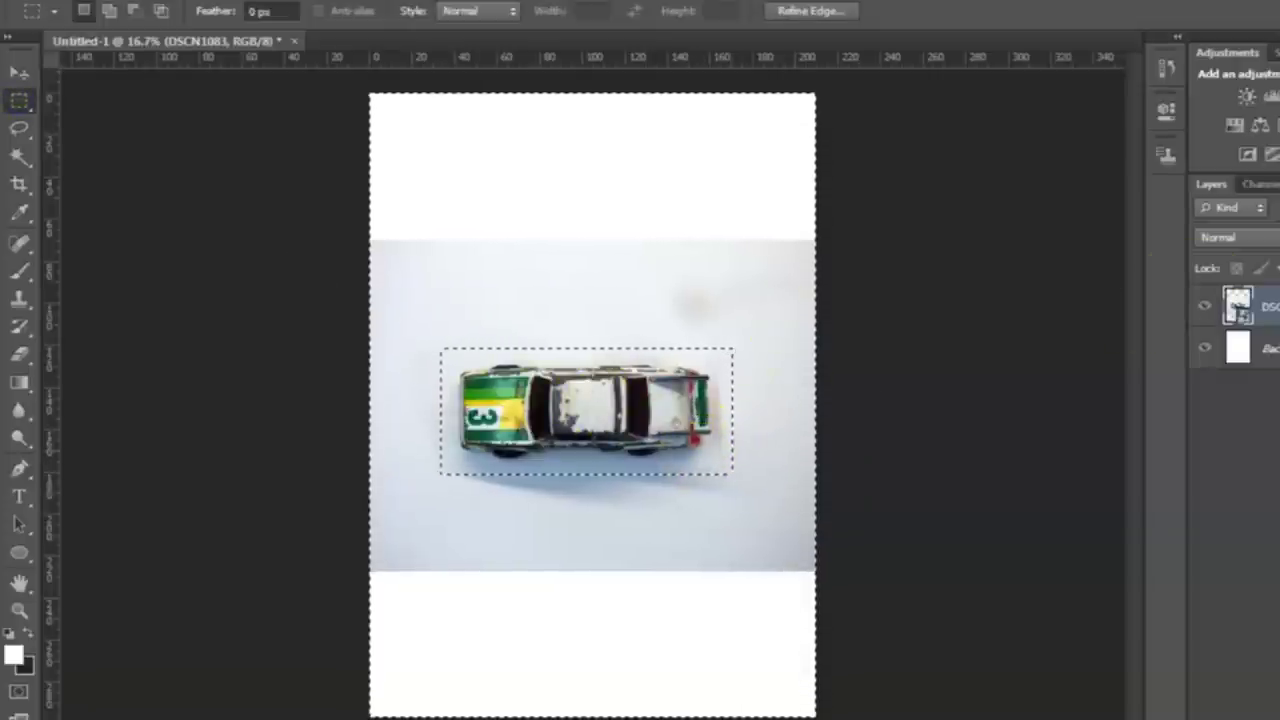
pyautogui.press('Delete')
pyautogui.hotkey('ctrl', 'd')
pyautogui.click(19, 73)
pyautogui.moveTo(561, 413); pyautogui.dragTo(574, 267)
# Place the DSCN1085 side-view photo, trimmed to a rectangle around the car, below the top-view cut-out
pyautogui.moveTo(891, 715); pyautogui.dragTo(591, 451)
pyautogui.press('Return')
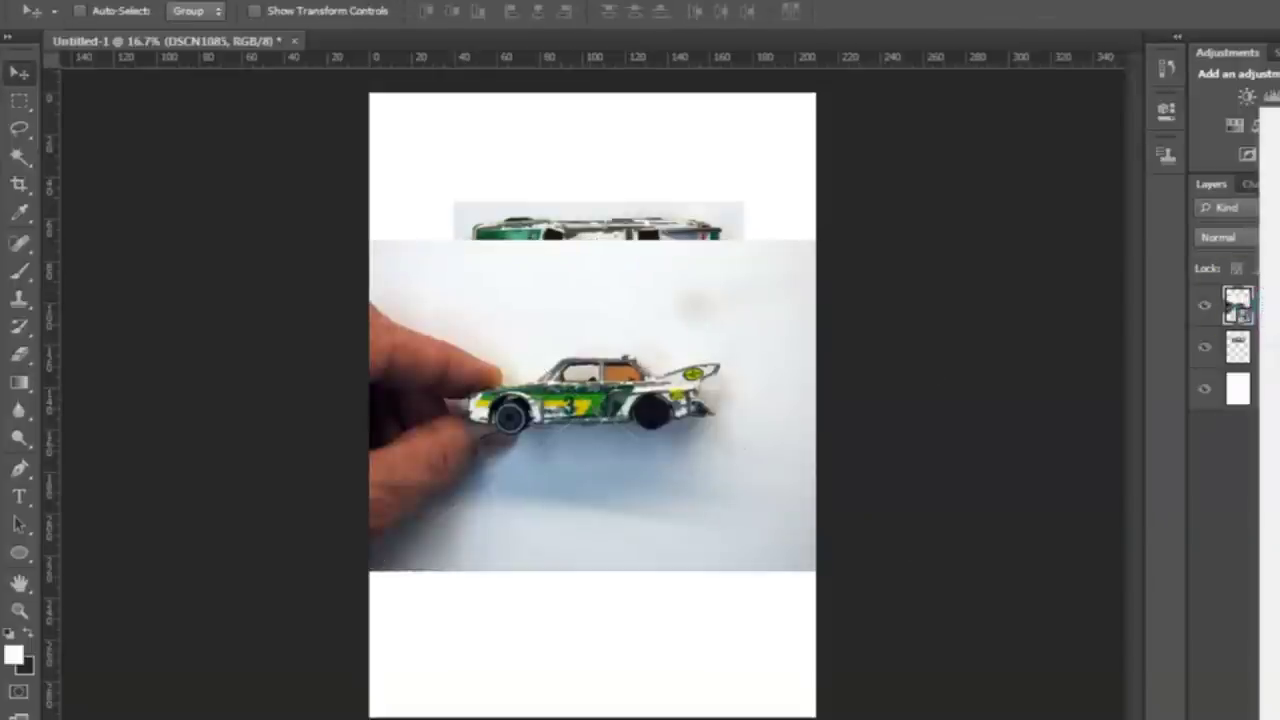
pyautogui.press('m')
pyautogui.moveTo(445, 325); pyautogui.dragTo(742, 458)
pyautogui.rightClick(598, 374)
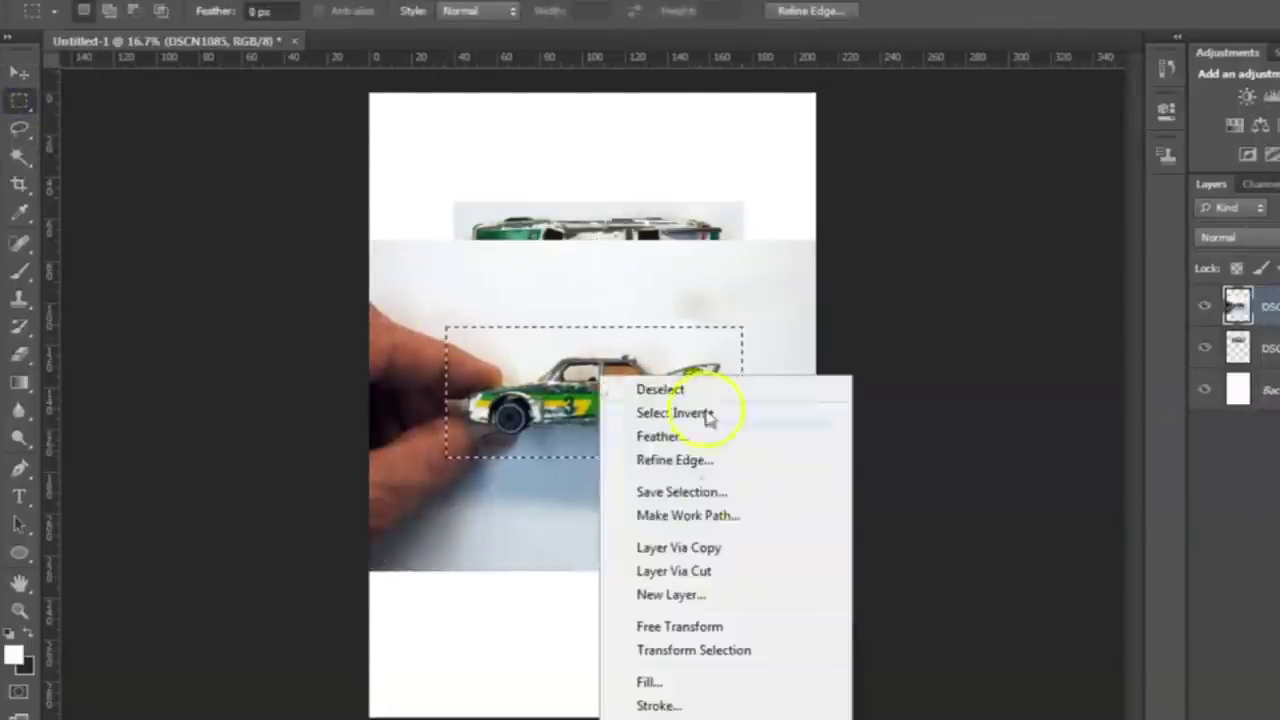
pyautogui.click(690, 412)
pyautogui.press('Delete')
pyautogui.hotkey('ctrl', 'd')
pyautogui.click(19, 73)
pyautogui.moveTo(580, 377); pyautogui.dragTo(584, 533)
# Trace a closed Pen tool path around the striped hood of the top-view car
pyautogui.hotkey('ctrl', '+')
pyautogui.hotkey('ctrl', '+')
pyautogui.hotkey('ctrl', '+')
pyautogui.hotkey('ctrl', '+')
pyautogui.scroll(5, 571, 334)
pyautogui.hotkey('ctrl', '+')
pyautogui.moveTo(695, 719); pyautogui.dragTo(583, 719)
pyautogui.click(22, 467)
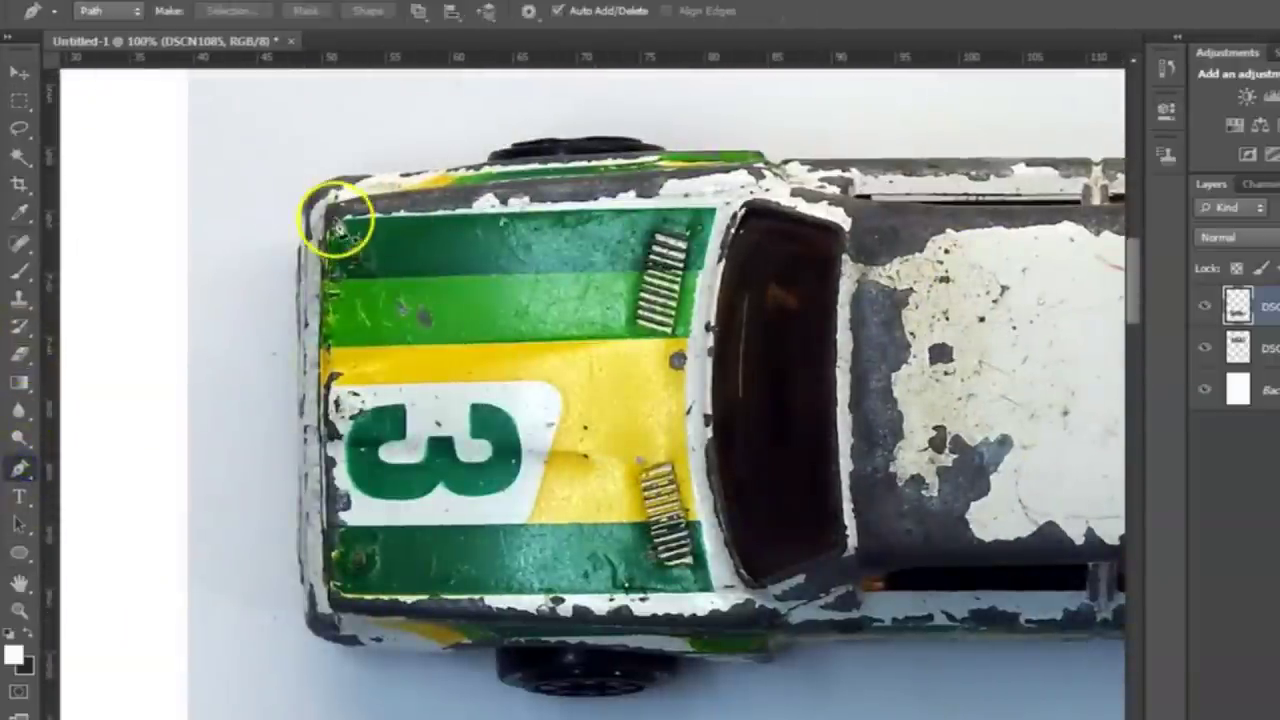
pyautogui.click(729, 215)
pyautogui.click(714, 592)
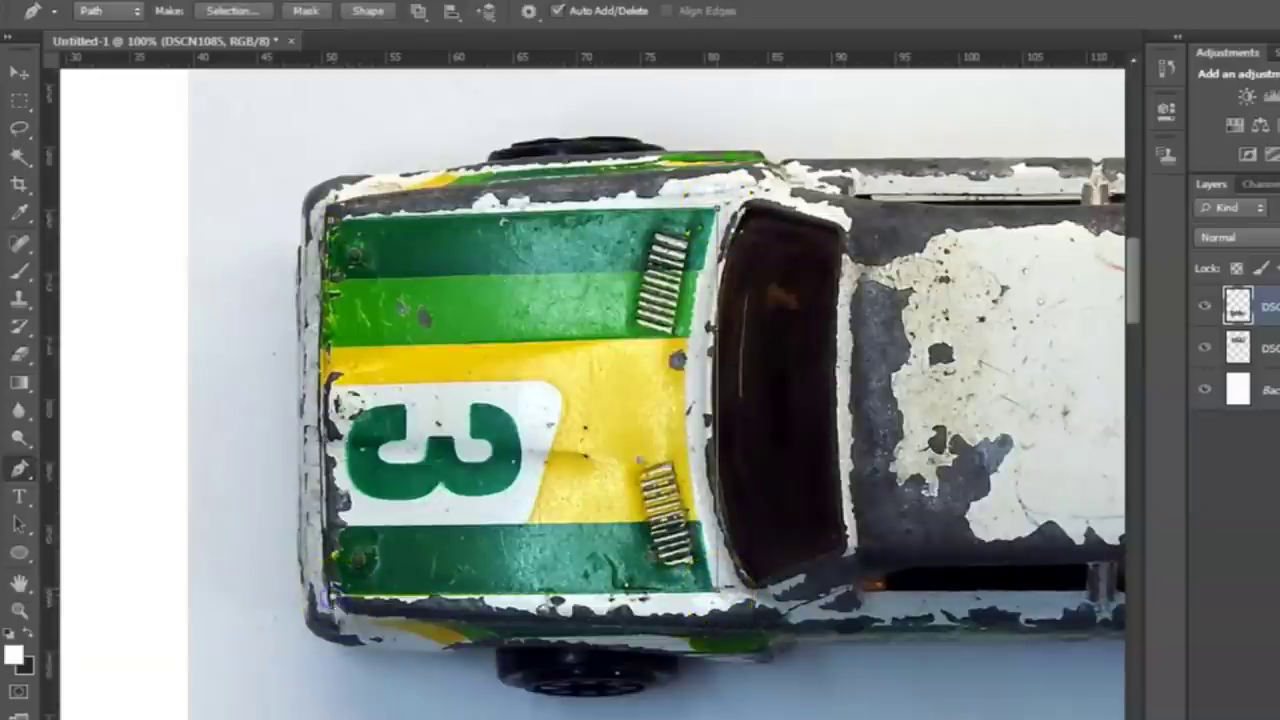
pyautogui.moveTo(350, 212); pyautogui.dragTo(362, 177)
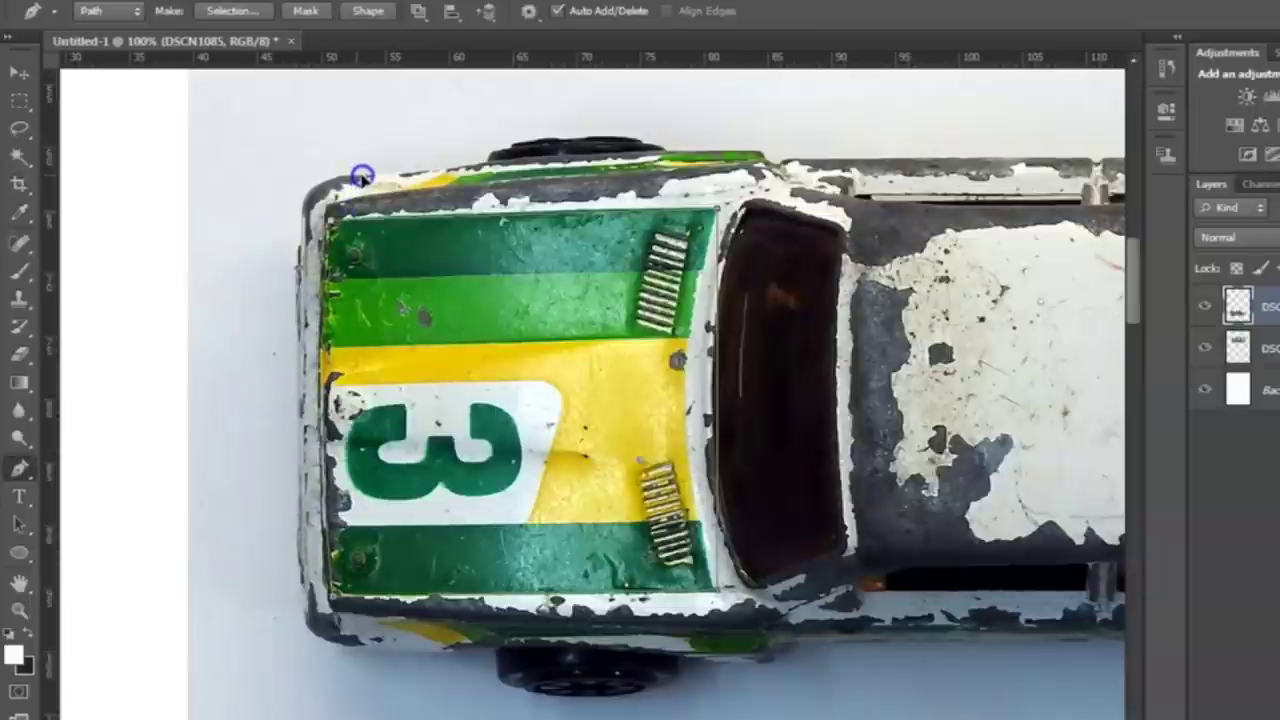
pyautogui.click(333, 223)
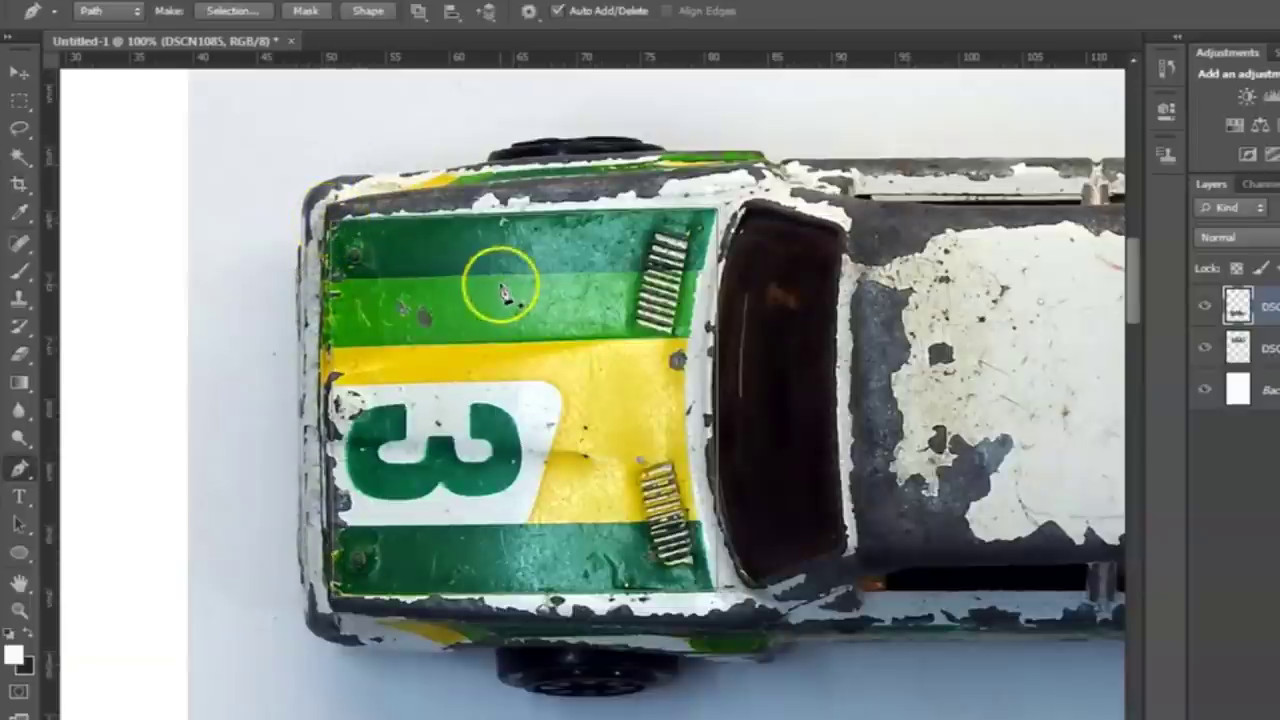
pyautogui.hotkey('ctrl', 'j')
pyautogui.click(1206, 348)
pyautogui.moveTo(1238, 367); pyautogui.dragTo(1230, 304)
pyautogui.press('Delete')
pyautogui.click(1271, 326)
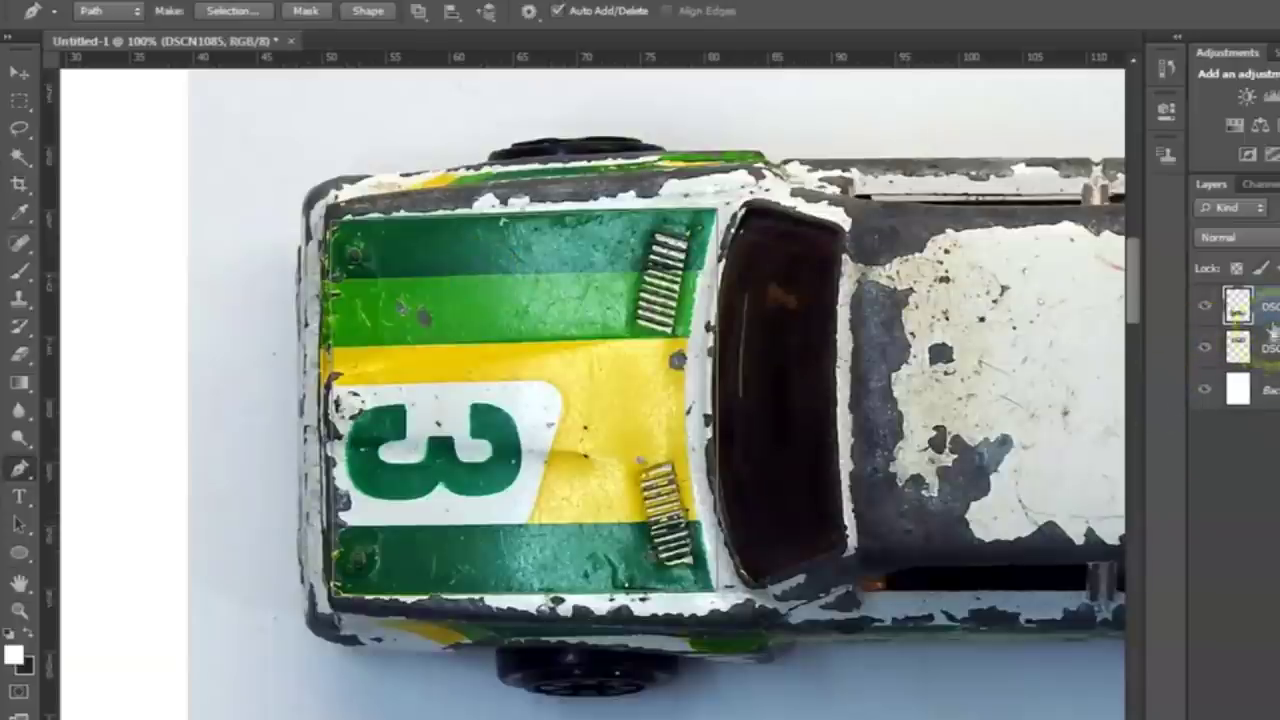
# Convert the hood path to a selection, copy it from the DSCN1083 layer to a new layer and hide that photo layer
pyautogui.click(1258, 360)
pyautogui.rightClick(585, 364)
pyautogui.click(657, 466)
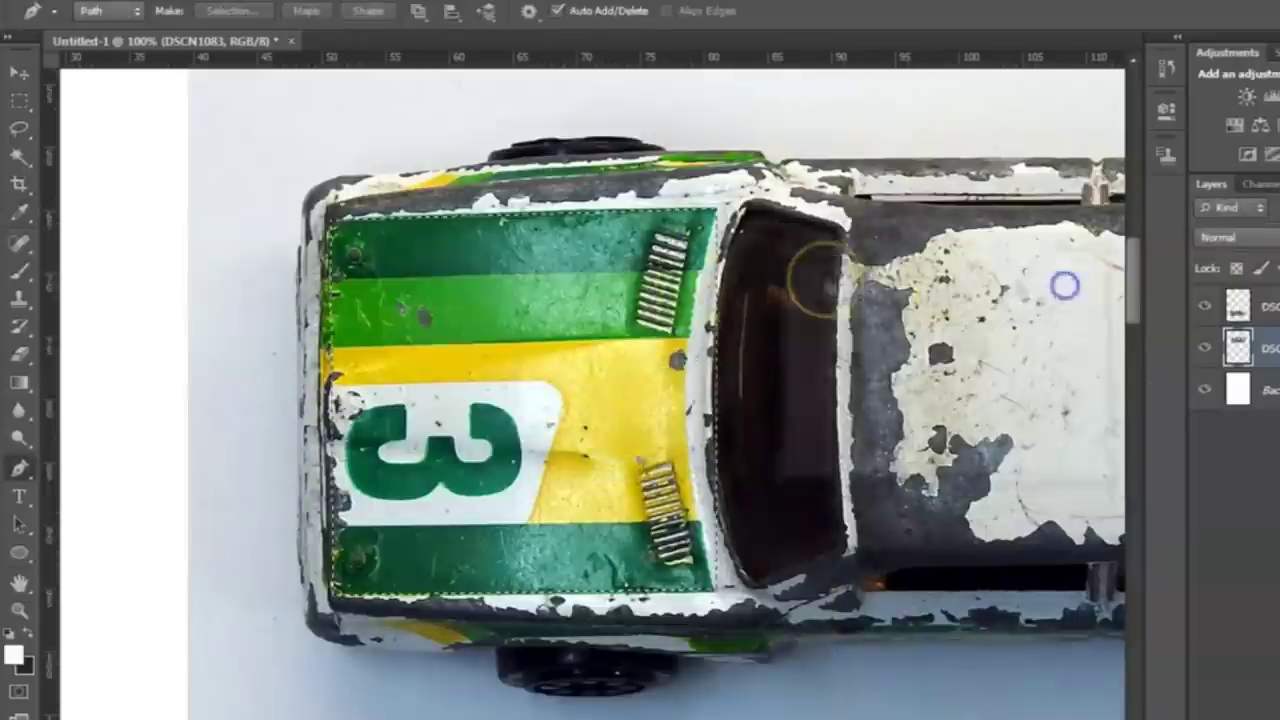
pyautogui.hotkey('ctrl', 'j')
pyautogui.click(1204, 390)
# Add horizontal guides along the hood's upper and lower edges and rotate the hood about 1.41° to align with them
pyautogui.moveTo(537, 70); pyautogui.dragTo(534, 208)
pyautogui.moveTo(530, 62); pyautogui.dragTo(529, 595)
pyautogui.hotkey('ctrl', 't')
pyautogui.moveTo(773, 181); pyautogui.dragTo(777, 183)
pyautogui.moveTo(551, 326); pyautogui.dragTo(552, 328)
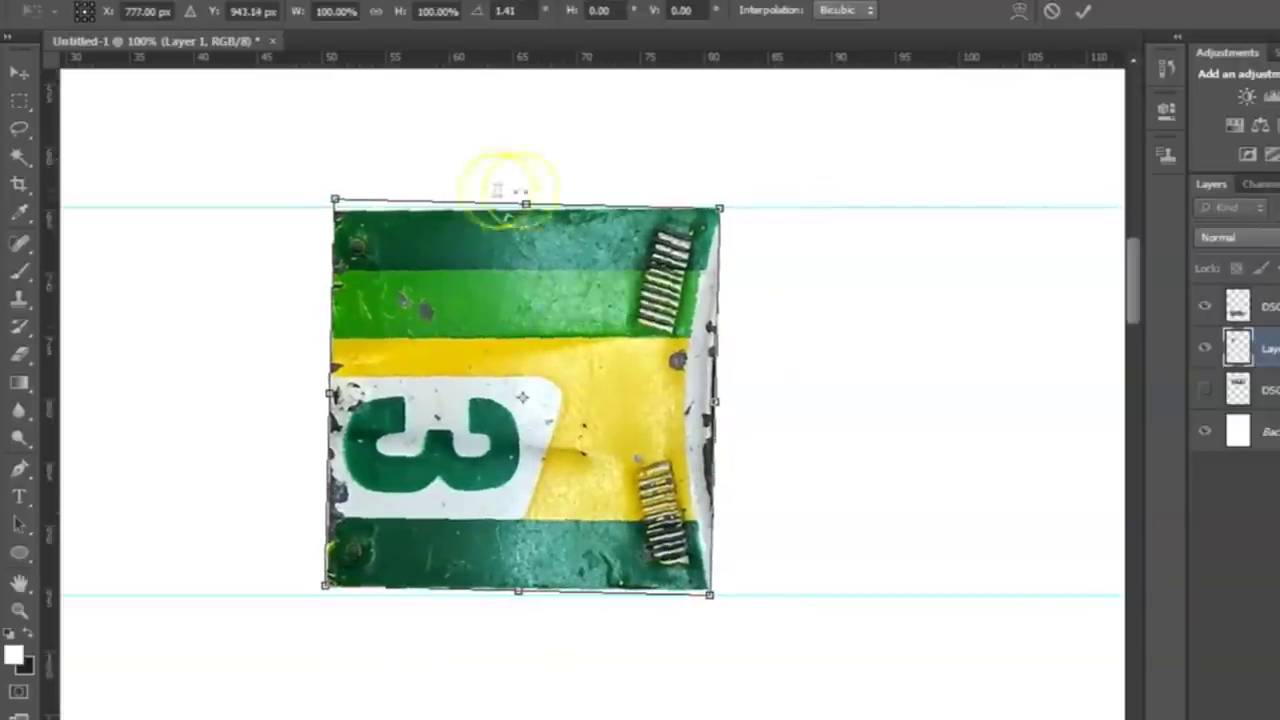
pyautogui.press('Return')
# Trim the uneven front edge of the hood straight with a tall rectangular selection, then deselect
pyautogui.press('m')
pyautogui.moveTo(224, 153); pyautogui.dragTo(333, 679)
pyautogui.press('Delete')
pyautogui.hotkey('ctrl', 'd')
# Free-transform the hood so its lower front corner is pulled down close to the lower guide
pyautogui.hotkey('ctrl', 't')
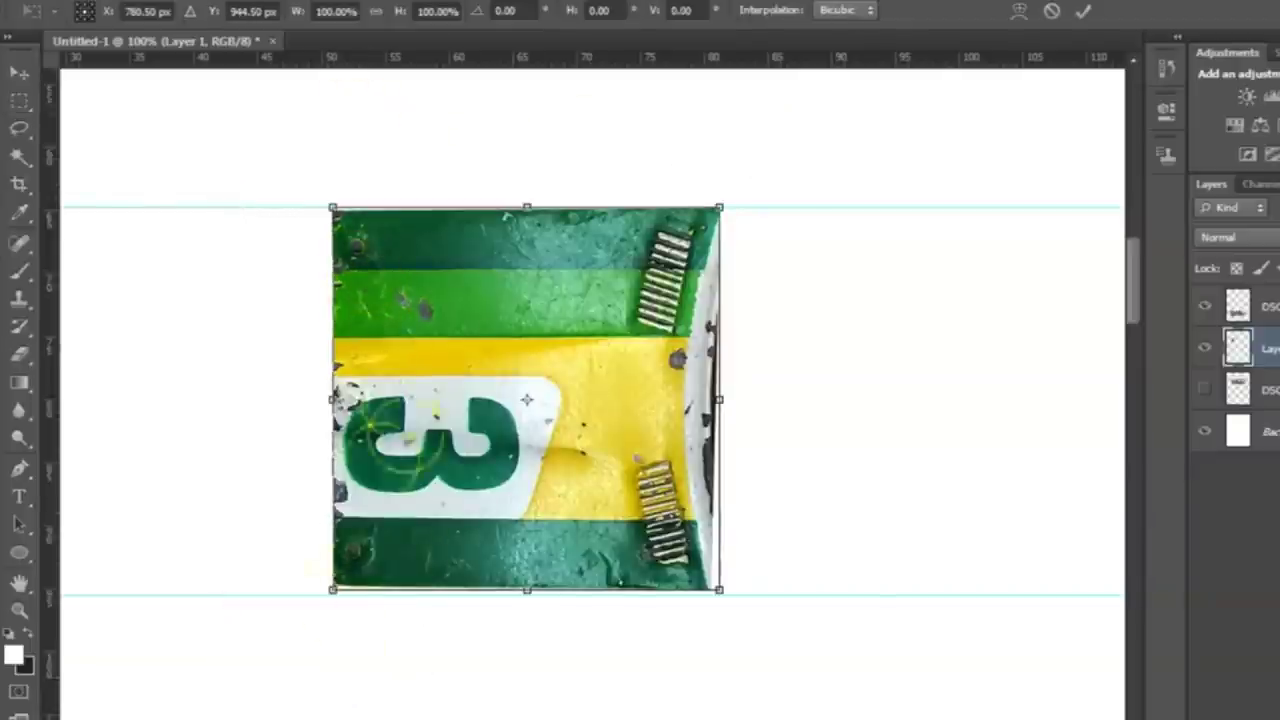
pyautogui.hotkey('ctrl', '+')
pyautogui.scroll(-3, 283, 463)
pyautogui.hscroll(-3, 296, 592)
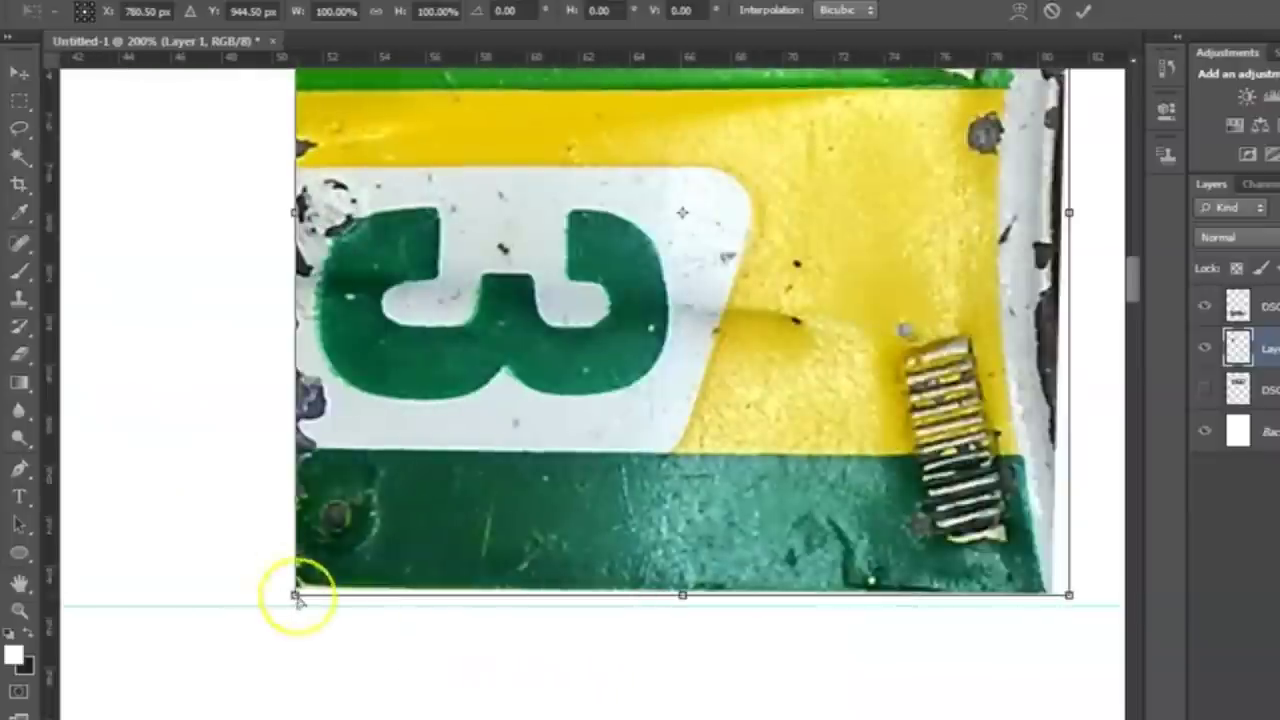
pyautogui.moveTo(294, 596); pyautogui.dragTo(294, 603)
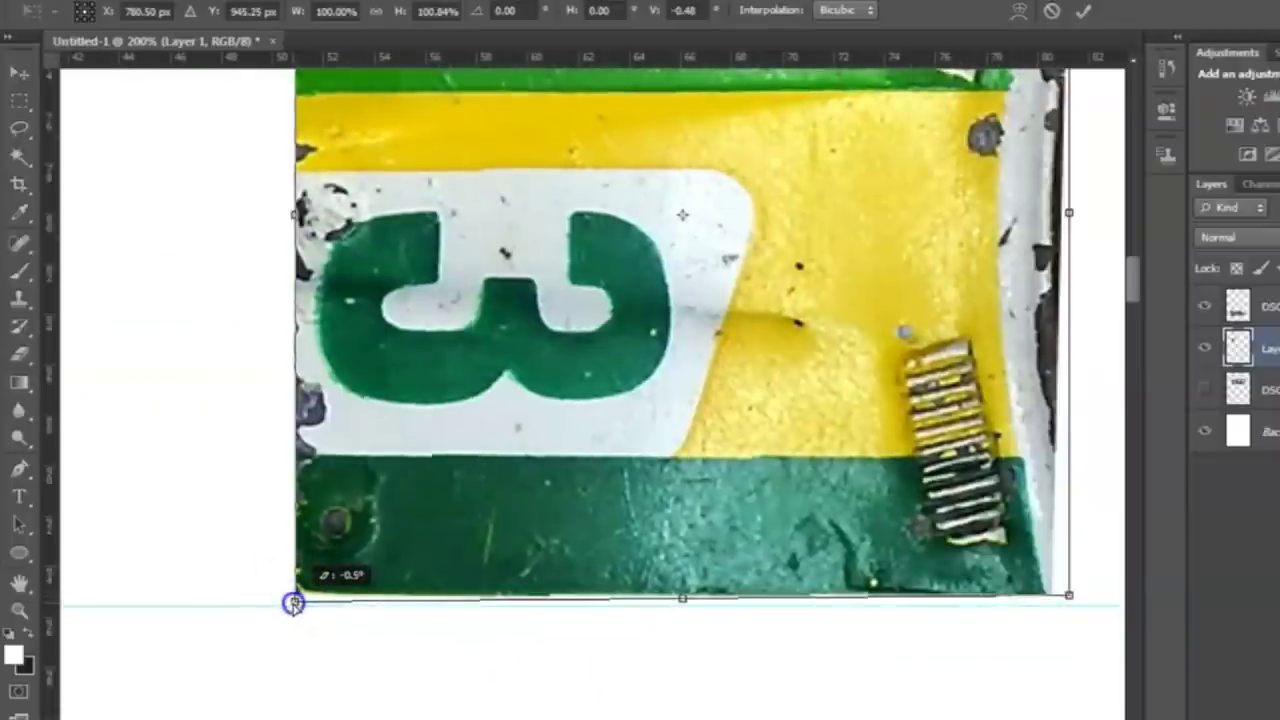
pyautogui.scroll(5, 1128, 271)
pyautogui.press('Return')
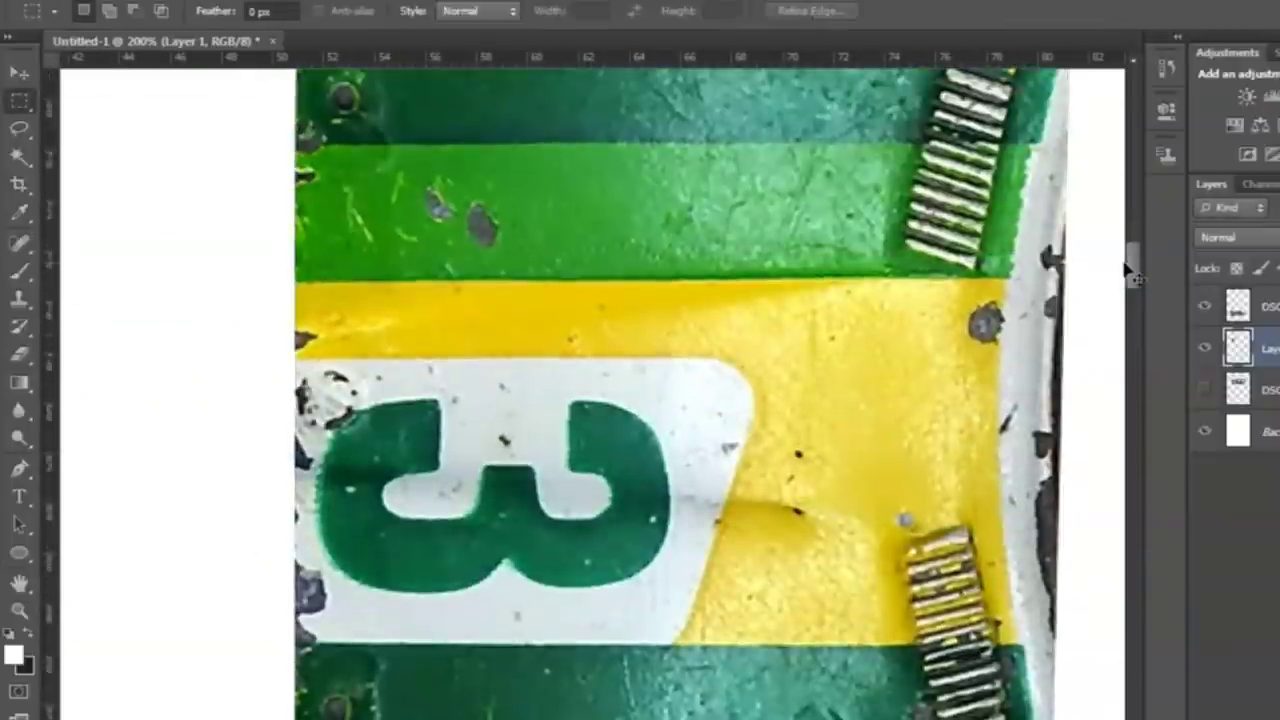
# Trace a closed Pen tool path along the hood's curved windshield edge and around the area beyond it
pyautogui.hotkey('ctrl', '-')
pyautogui.hotkey('ctrl', '-')
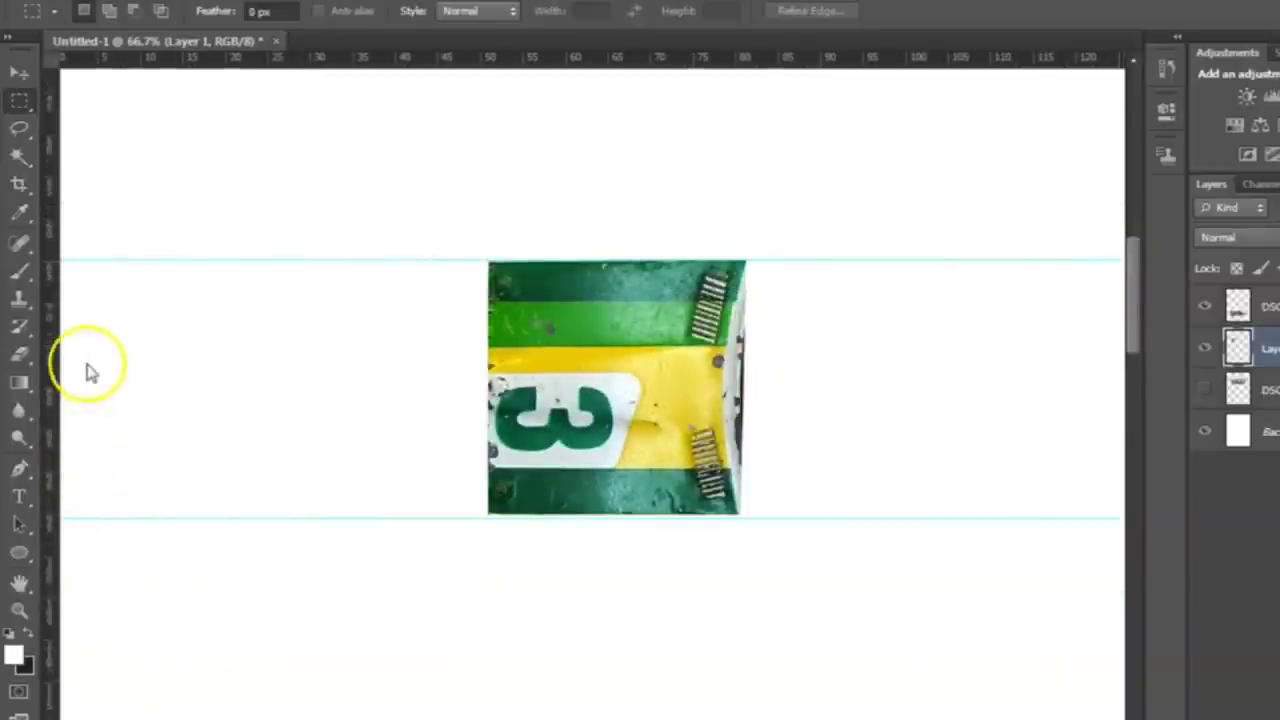
pyautogui.hotkey('ctrl', '+')
pyautogui.hotkey('ctrl', '+')
pyautogui.hotkey('ctrl', '+')
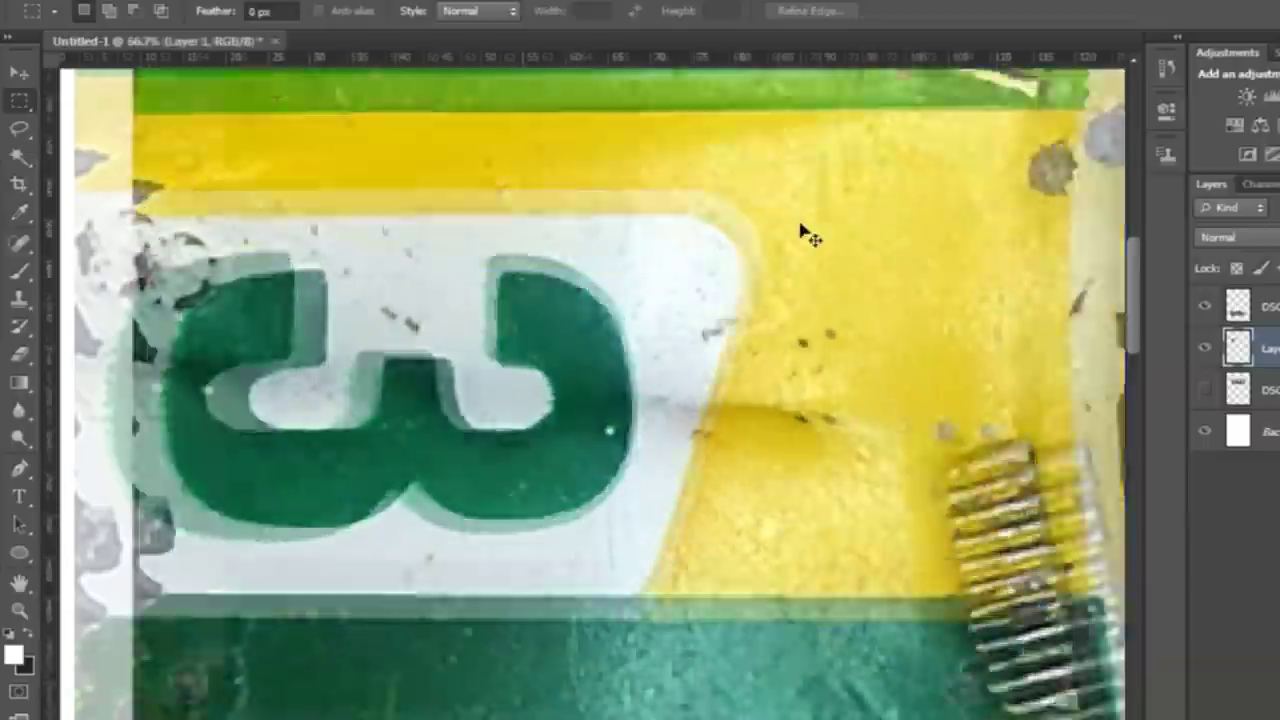
pyautogui.hotkey('ctrl', '-')
pyautogui.hotkey('ctrl', '-')
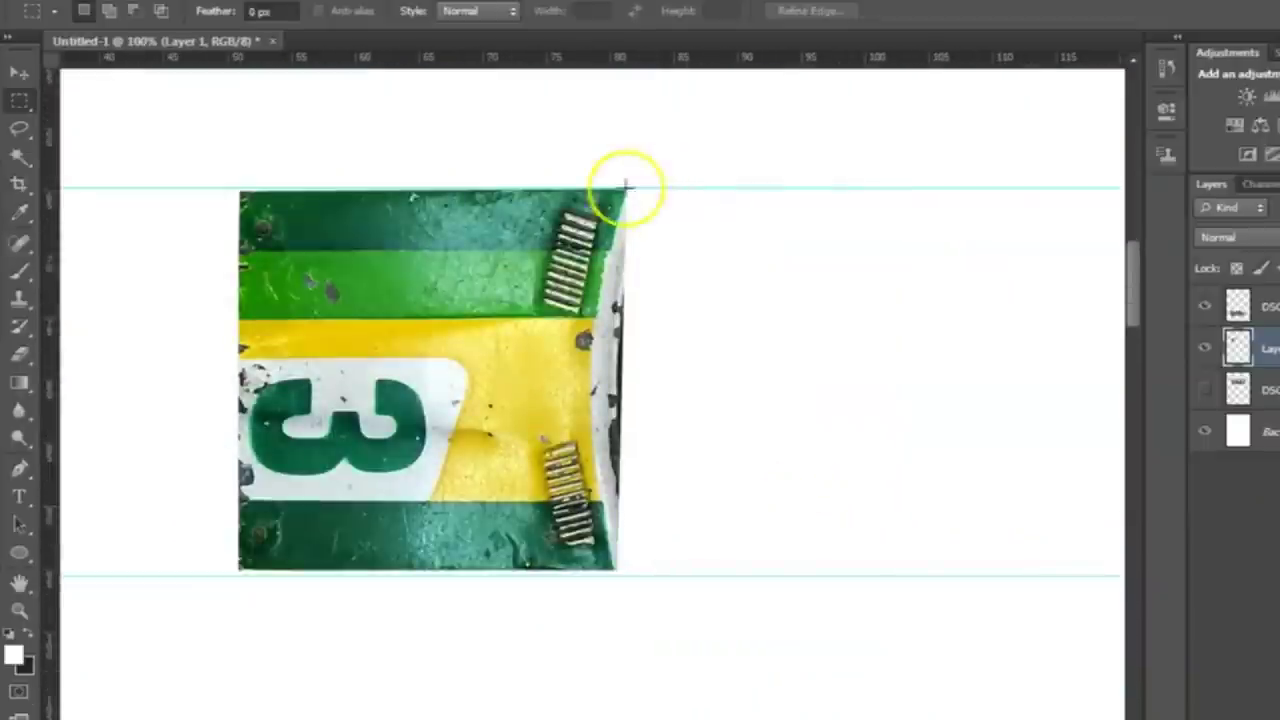
pyautogui.click(18, 467)
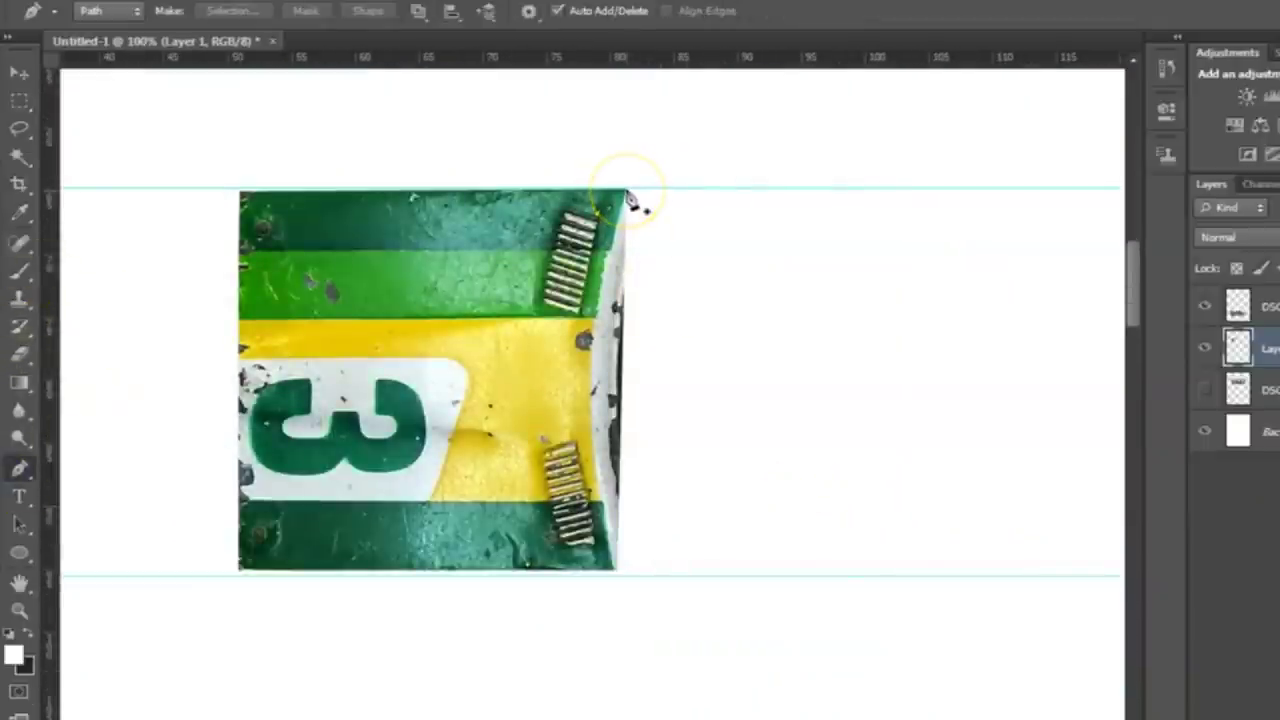
pyautogui.click(627, 189)
pyautogui.click(617, 571)
pyautogui.hotkey('ctrl', '-')
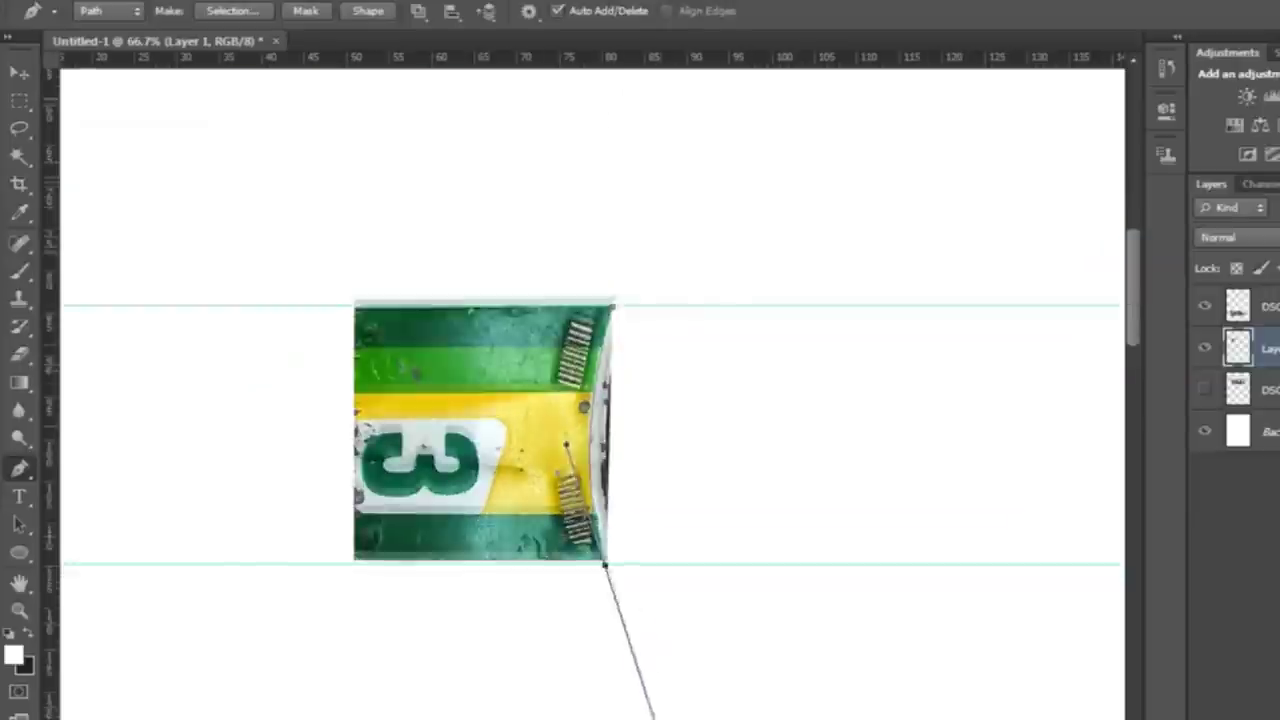
pyautogui.scroll(-4, 660, 700)
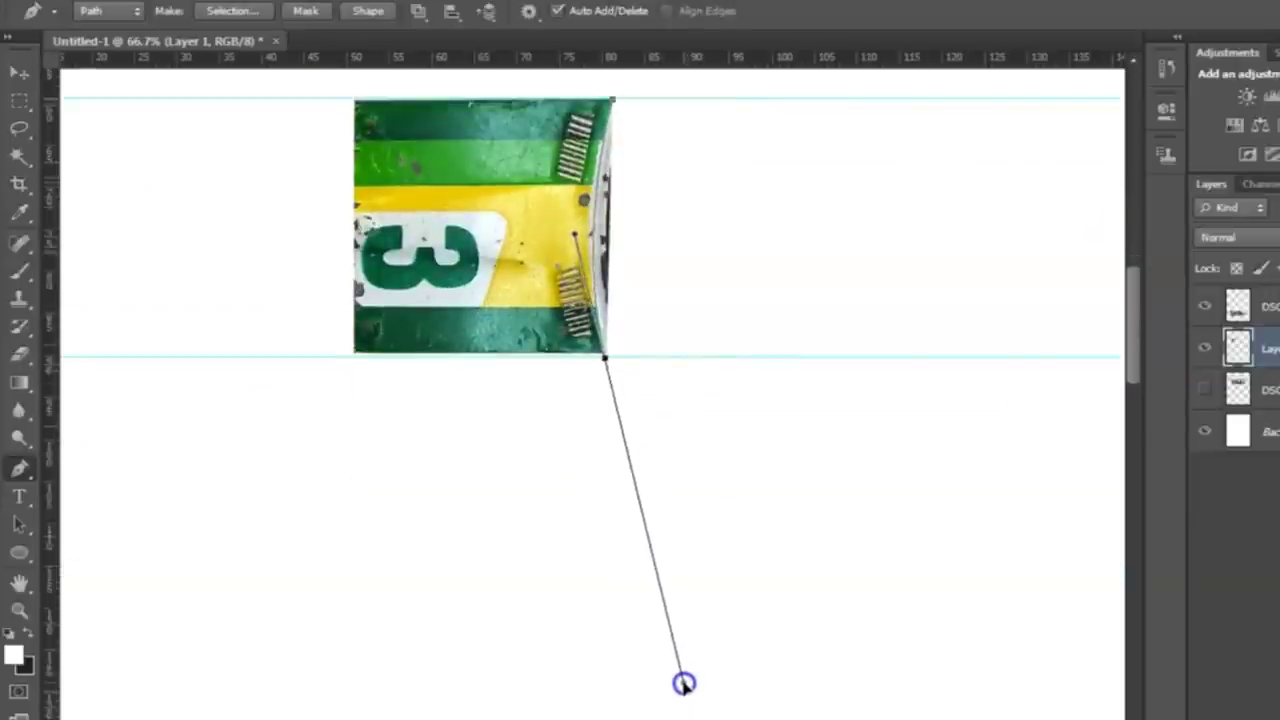
pyautogui.moveTo(682, 684); pyautogui.dragTo(682, 684)
pyautogui.click(787, 450)
pyautogui.click(1043, 166)
pyautogui.click(651, 88)
pyautogui.click(612, 99)
# Convert the windshield-edge path to a selection, delete the enclosed leftover pixels from the hood layer and deselect
pyautogui.rightClick(757, 214)
pyautogui.click(814, 317)
pyautogui.click(1040, 285)
pyautogui.press('Delete')
pyautogui.hotkey('ctrl', 'd')
# Trace a tighter closed curve inside the remaining pale strip along the hood's windshield edge
pyautogui.scroll(4, 648, 278)
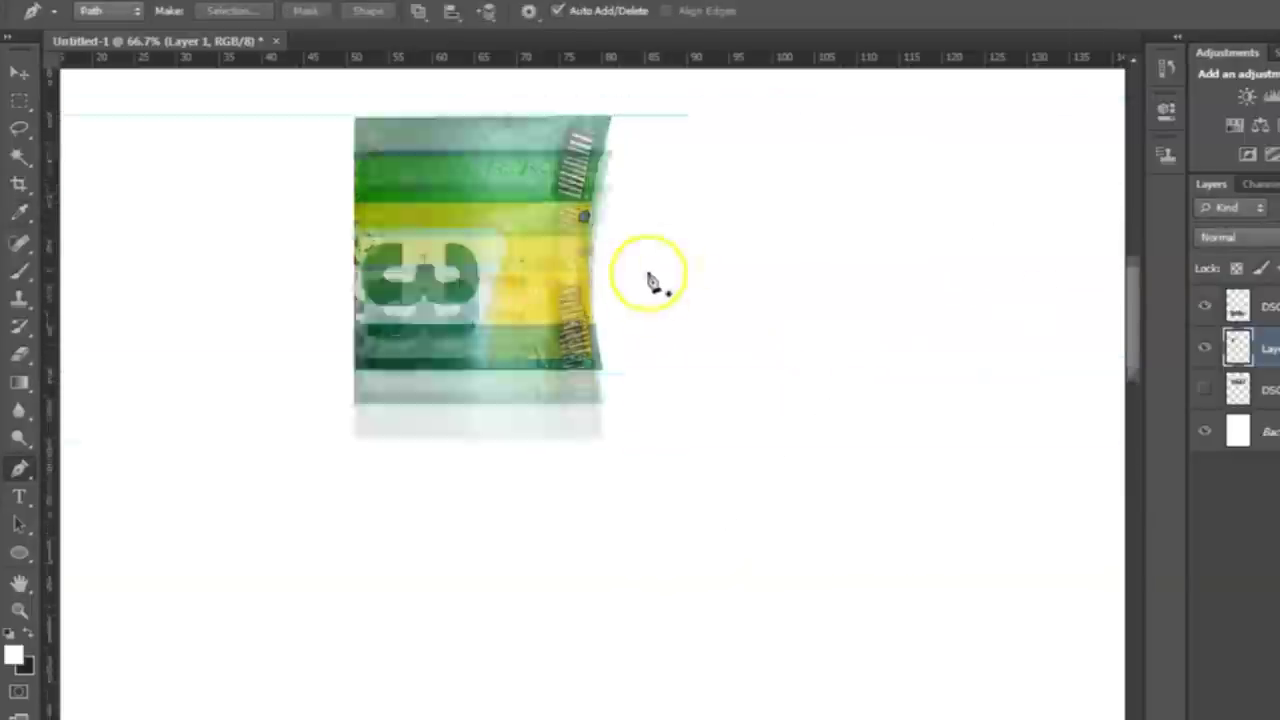
pyautogui.hotkey('ctrl', '+')
pyautogui.hotkey('ctrl', '+')
pyautogui.scroll(3, 826, 306)
pyautogui.click(628, 111)
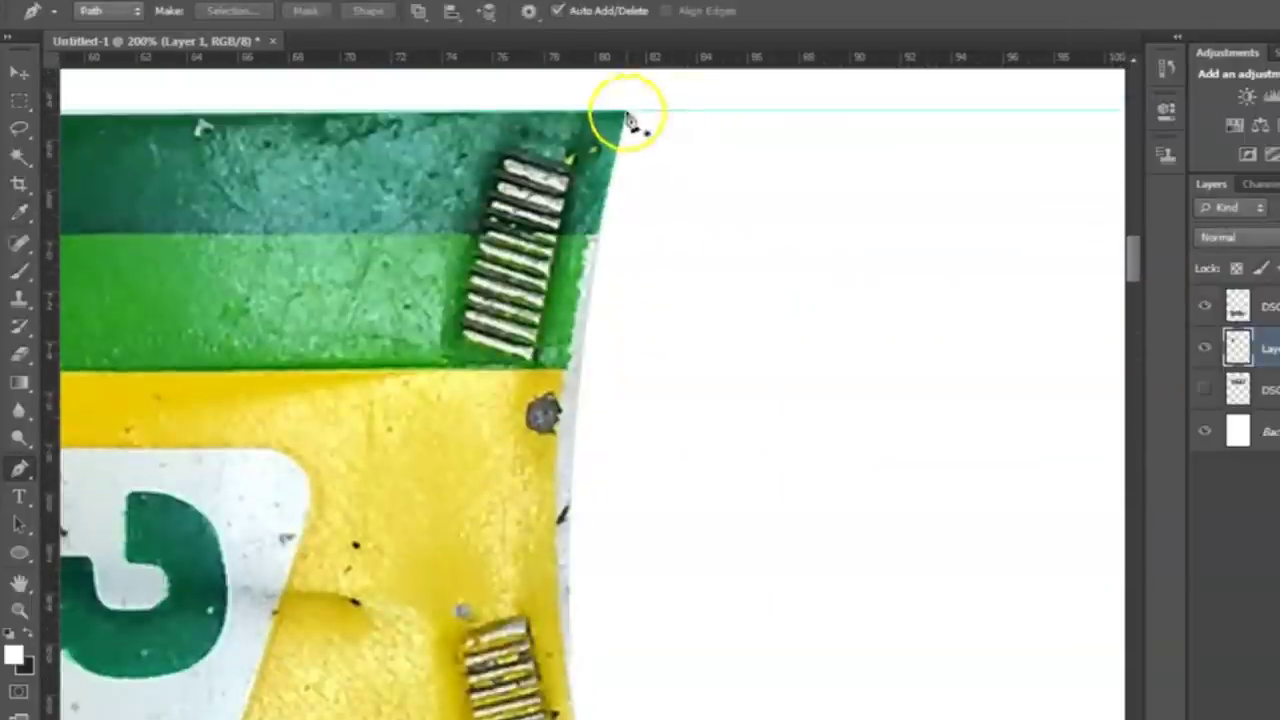
pyautogui.moveTo(558, 553); pyautogui.dragTo(622, 679)
pyautogui.scroll(-3, 581, 680)
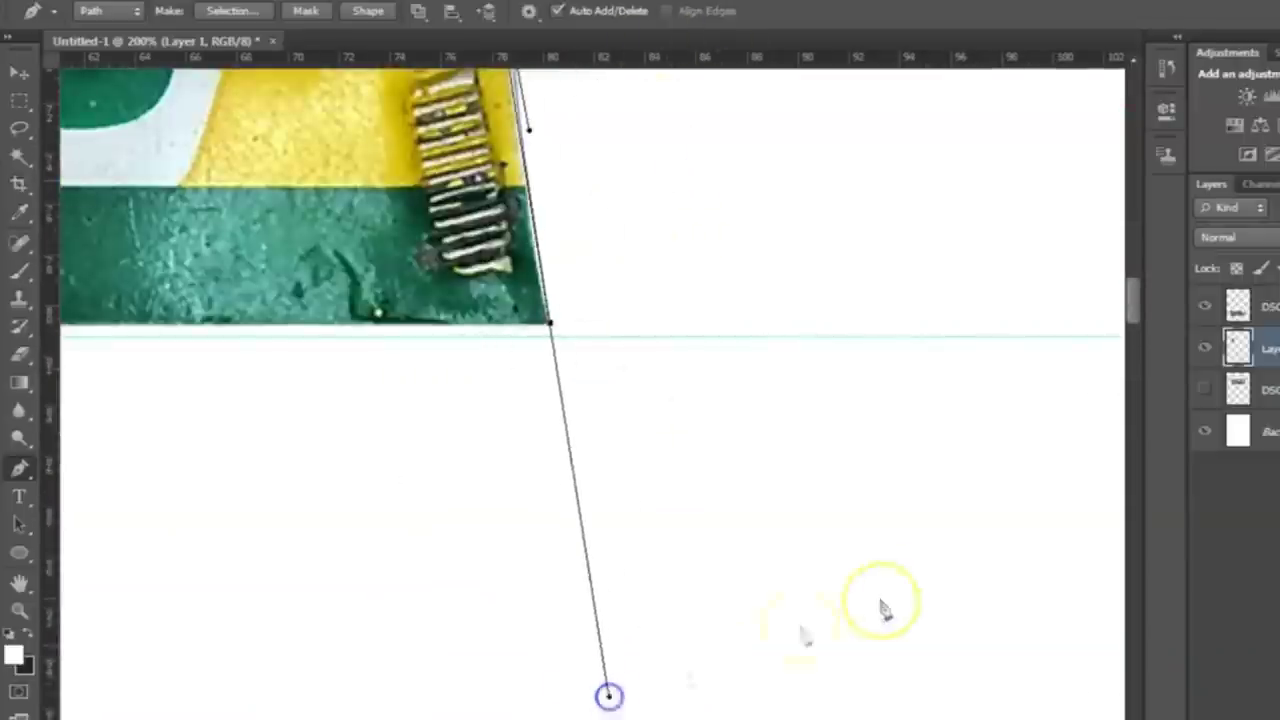
pyautogui.scroll(3, 883, 589)
pyautogui.moveTo(606, 652); pyautogui.dragTo(684, 292)
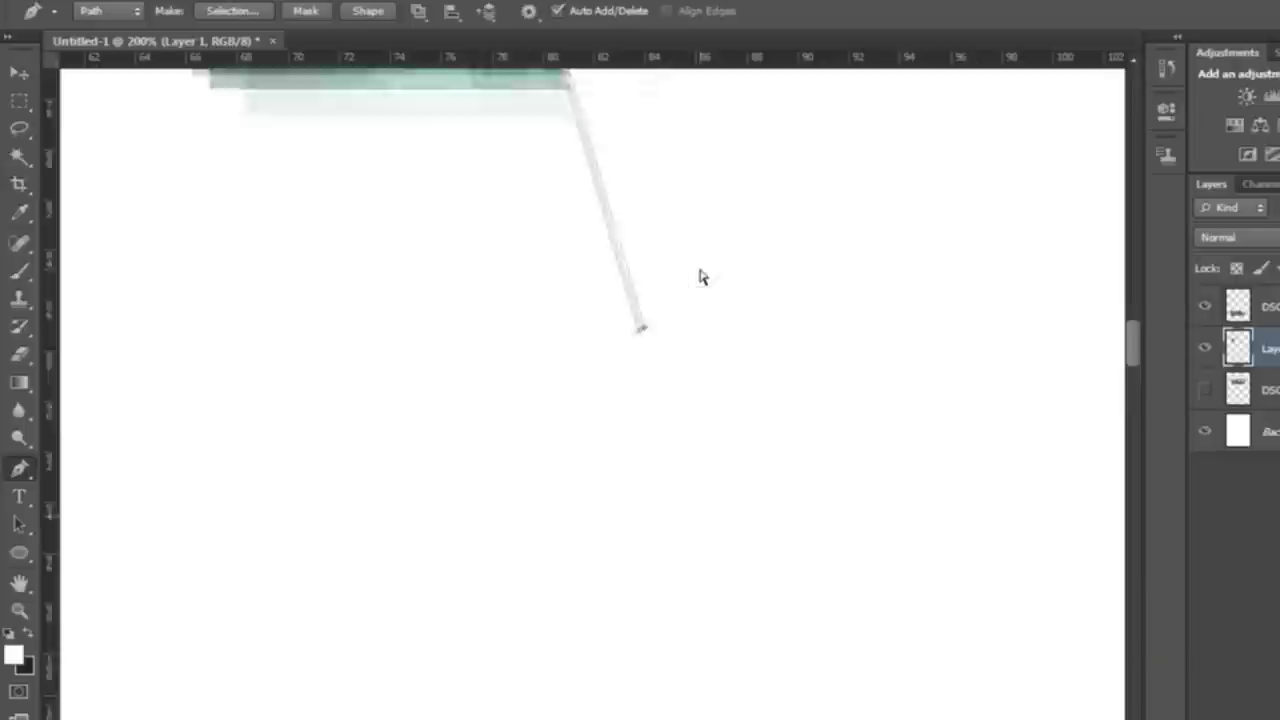
pyautogui.scroll(-5, 690, 295)
pyautogui.moveTo(1134, 434); pyautogui.dragTo(1134, 383)
pyautogui.scroll(1, 614, 538)
pyautogui.scroll(2, 614, 538)
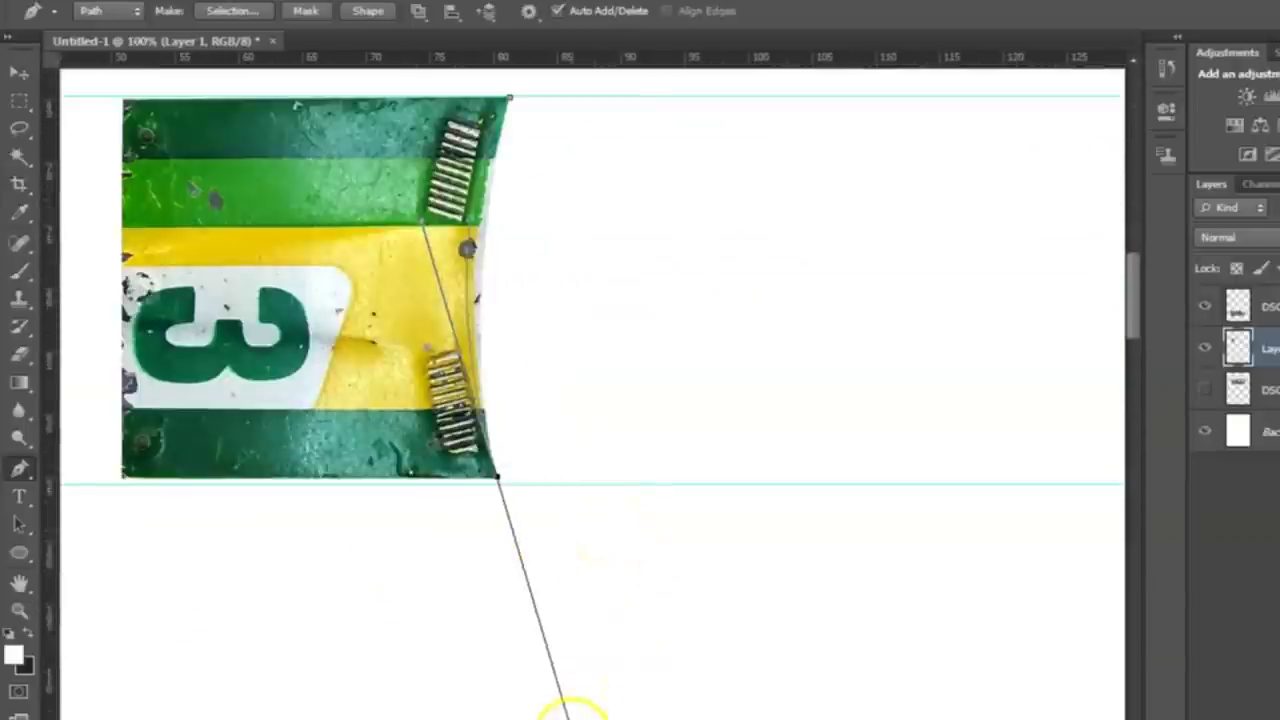
pyautogui.moveTo(568, 719); pyautogui.dragTo(541, 716)
pyautogui.click(771, 333)
pyautogui.click(640, 85)
pyautogui.click(510, 97)
# Turn the tighter curve into a selection, delete the pale strip beyond the hood's edge and deselect
pyautogui.rightClick(597, 163)
pyautogui.click(700, 257)
pyautogui.click(1040, 296)
pyautogui.press('Delete')
pyautogui.hotkey('ctrl', 'd')
# Trace a closed Pen tool path around the dark green stripe along the hood's upper edge
pyautogui.scroll(2, 334, 191)
pyautogui.scroll(-2, 437, 246)
pyautogui.moveTo(733, 719); pyautogui.dragTo(660, 719)
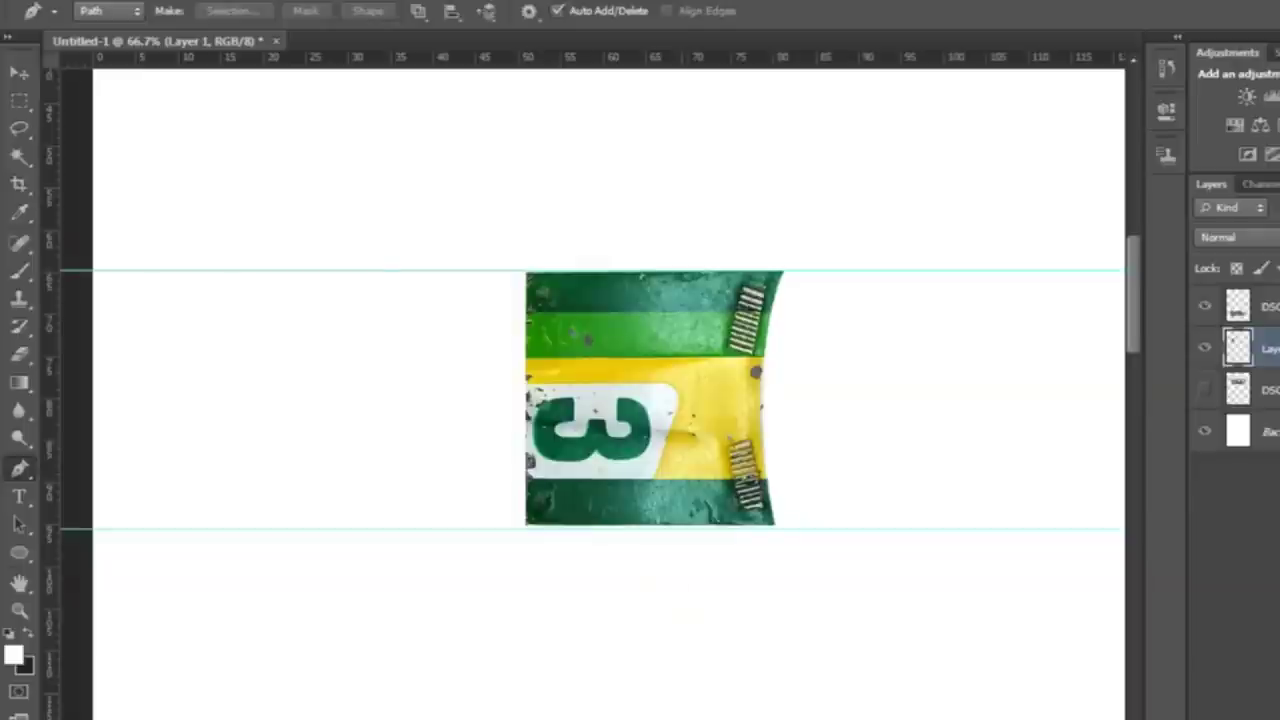
pyautogui.hotkey('ctrl', '+')
pyautogui.hotkey('ctrl', '+')
pyautogui.scroll(3, 634, 343)
pyautogui.hscroll(3, 377, 240)
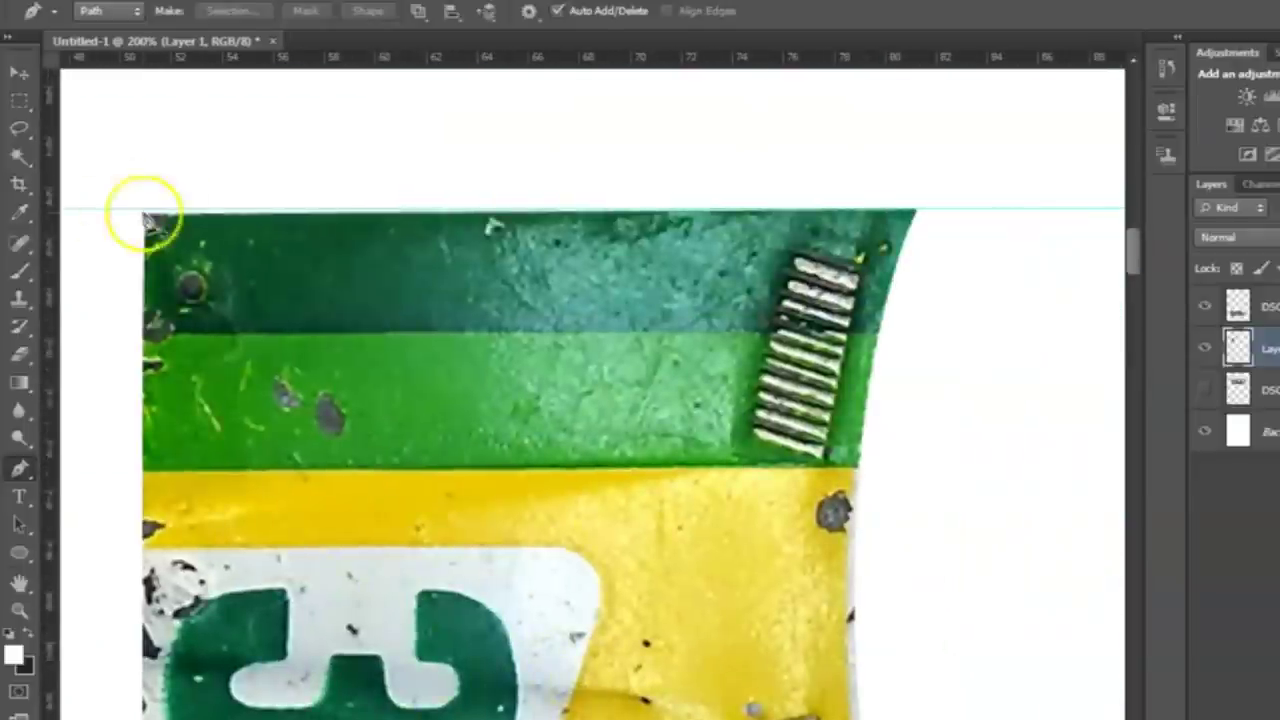
pyautogui.click(24, 102)
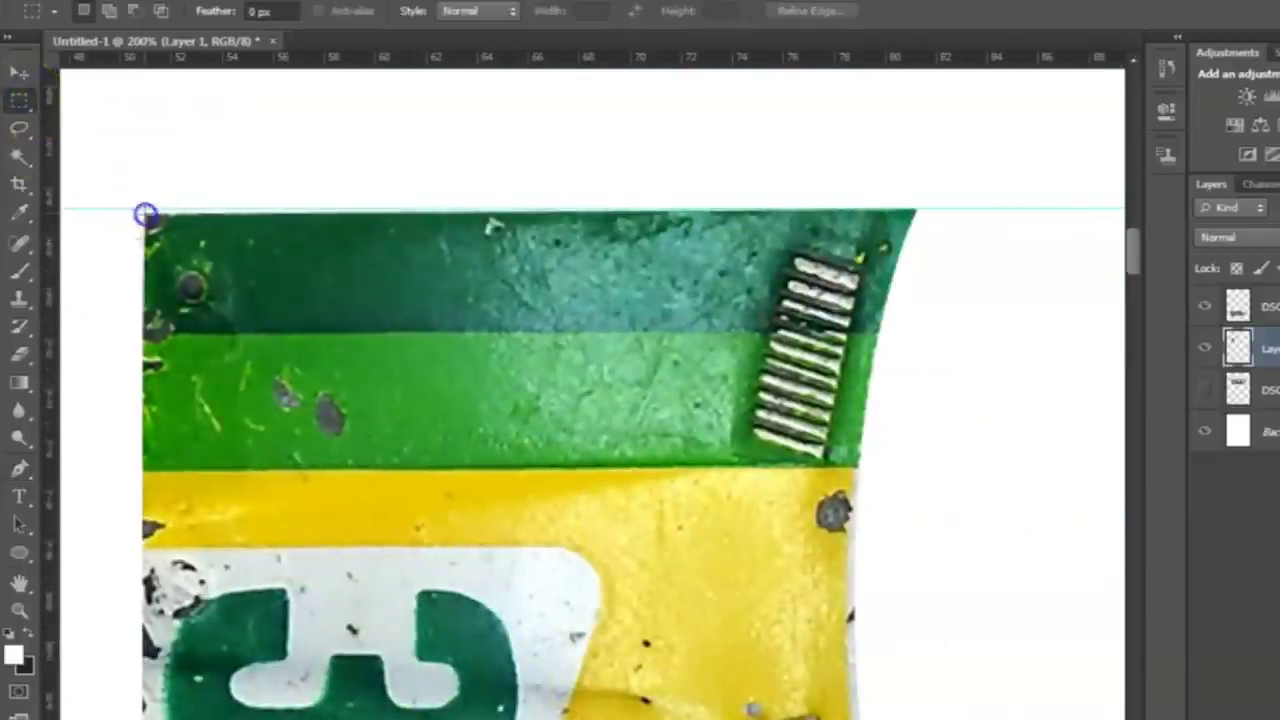
pyautogui.click(19, 468)
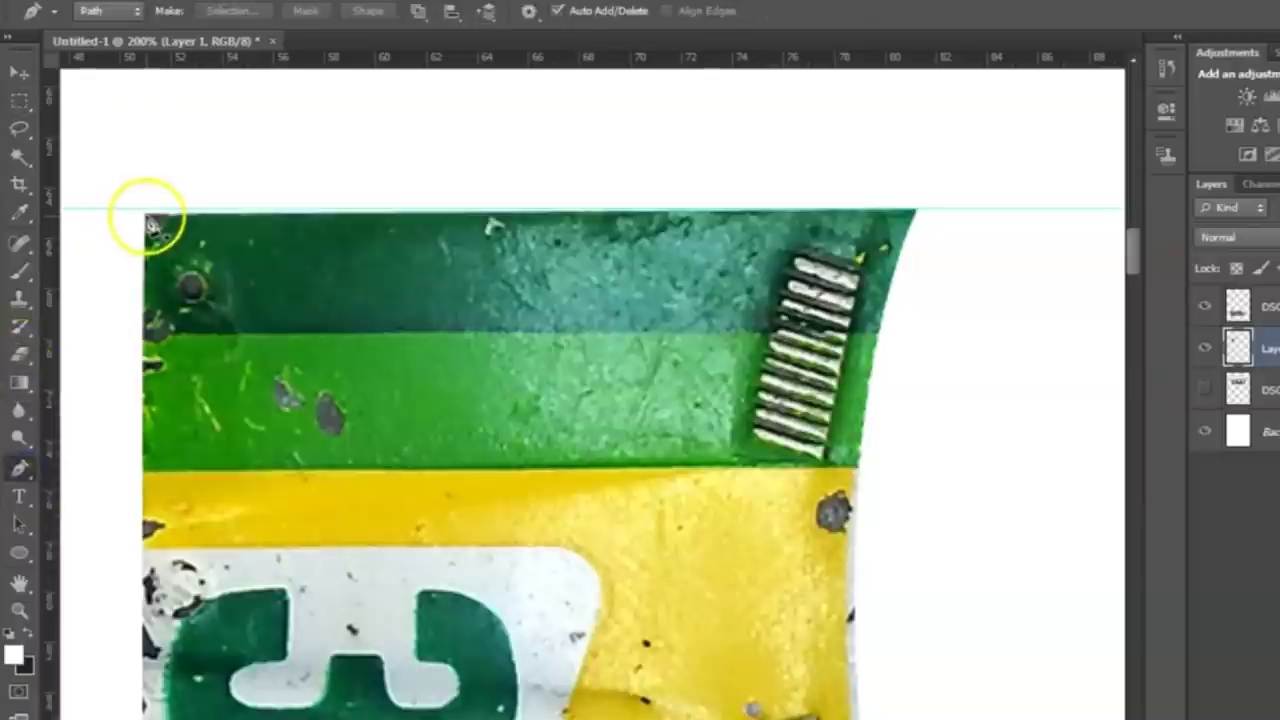
pyautogui.click(146, 212)
pyautogui.click(146, 330)
pyautogui.click(881, 331)
pyautogui.click(918, 213)
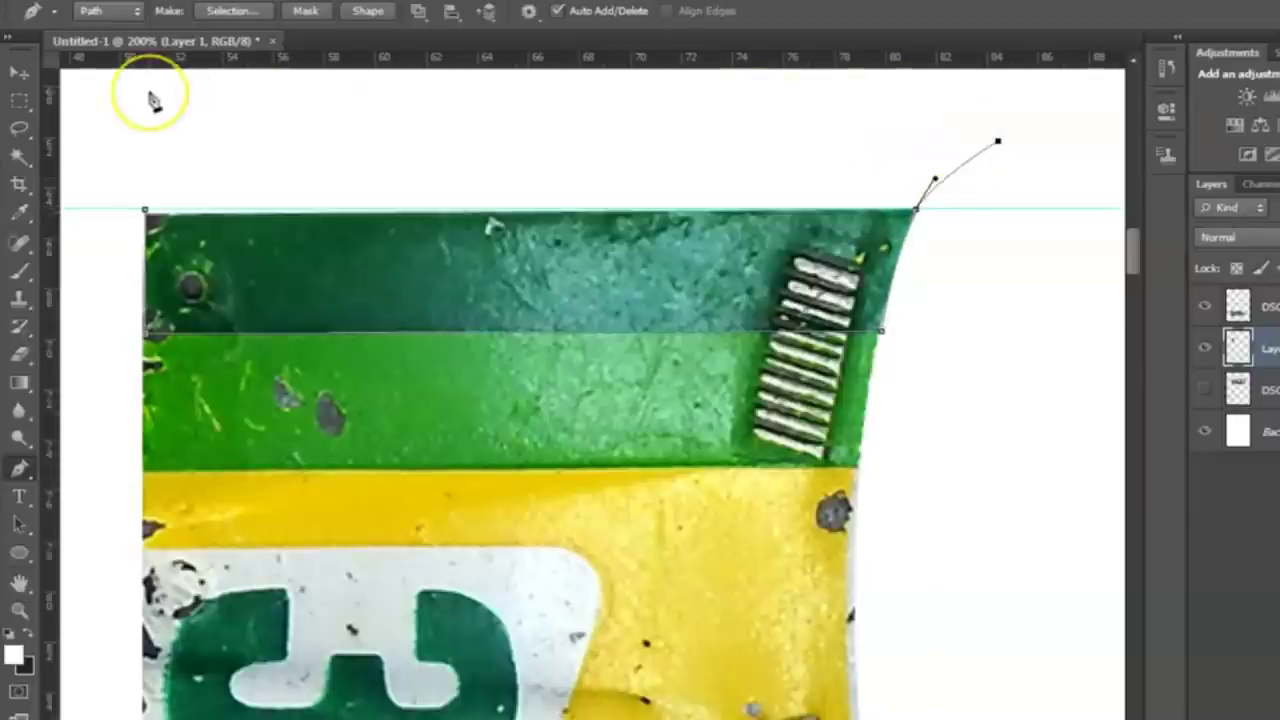
pyautogui.click(86, 104)
pyautogui.click(145, 210)
# Convert the stripe path to a selection and copy the dark green stripe to its own layer
pyautogui.rightClick(240, 150)
pyautogui.click(380, 259)
pyautogui.click(1037, 277)
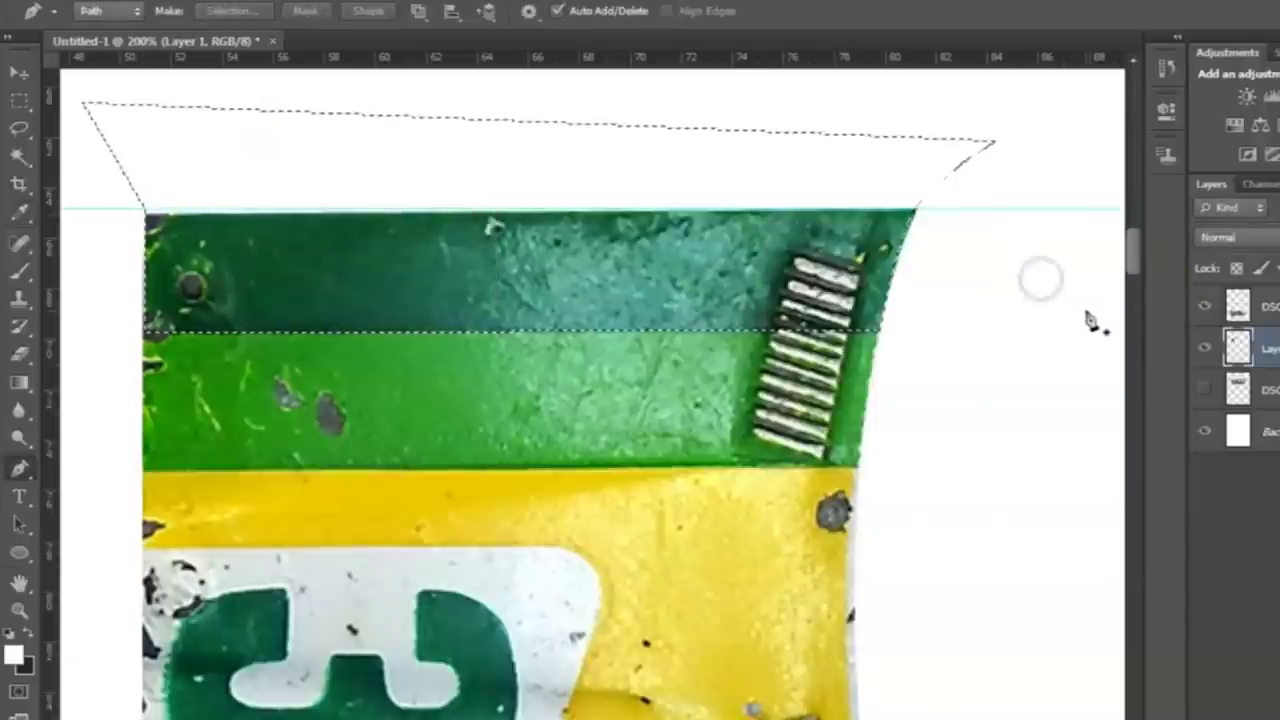
pyautogui.hotkey('ctrl', 'j')
# Make a rectangular selection above the copied stripe and slant its lower edge to follow the hood's upper edge
pyautogui.press('m')
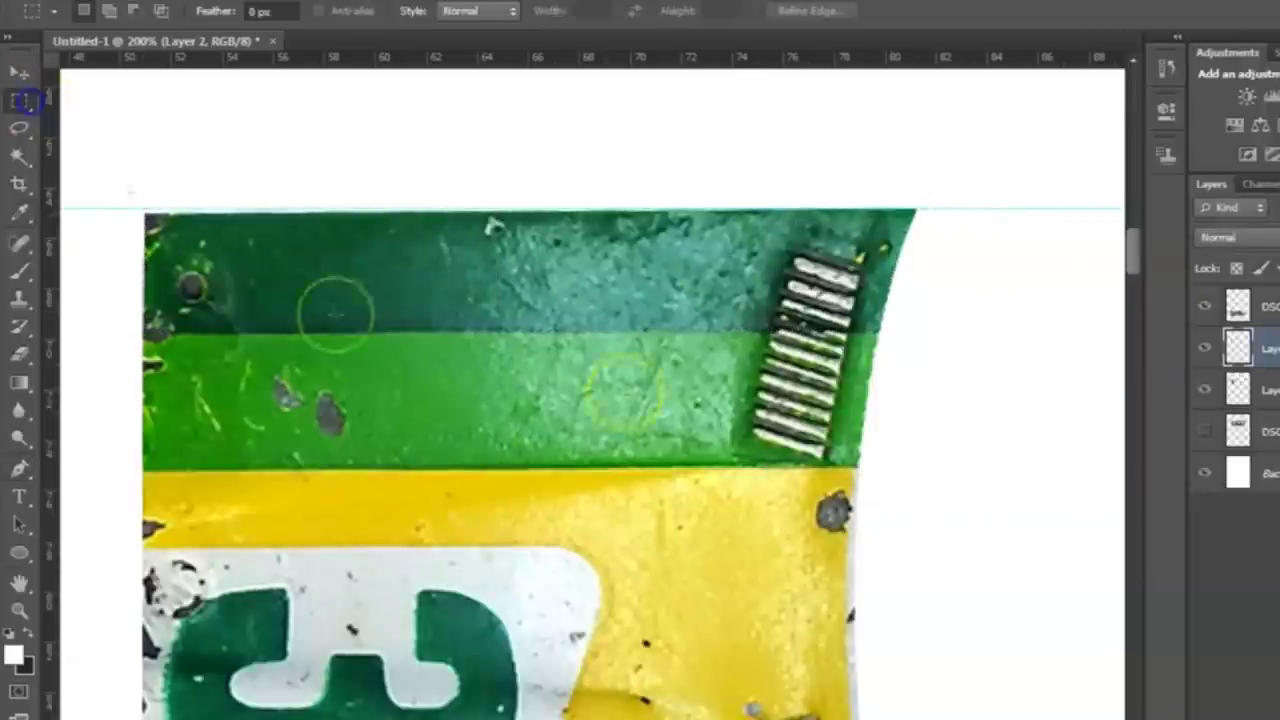
pyautogui.hotkey('ctrl', '-')
pyautogui.click(370, 155)
pyautogui.moveTo(270, 139); pyautogui.dragTo(813, 300)
pyautogui.rightClick(415, 224)
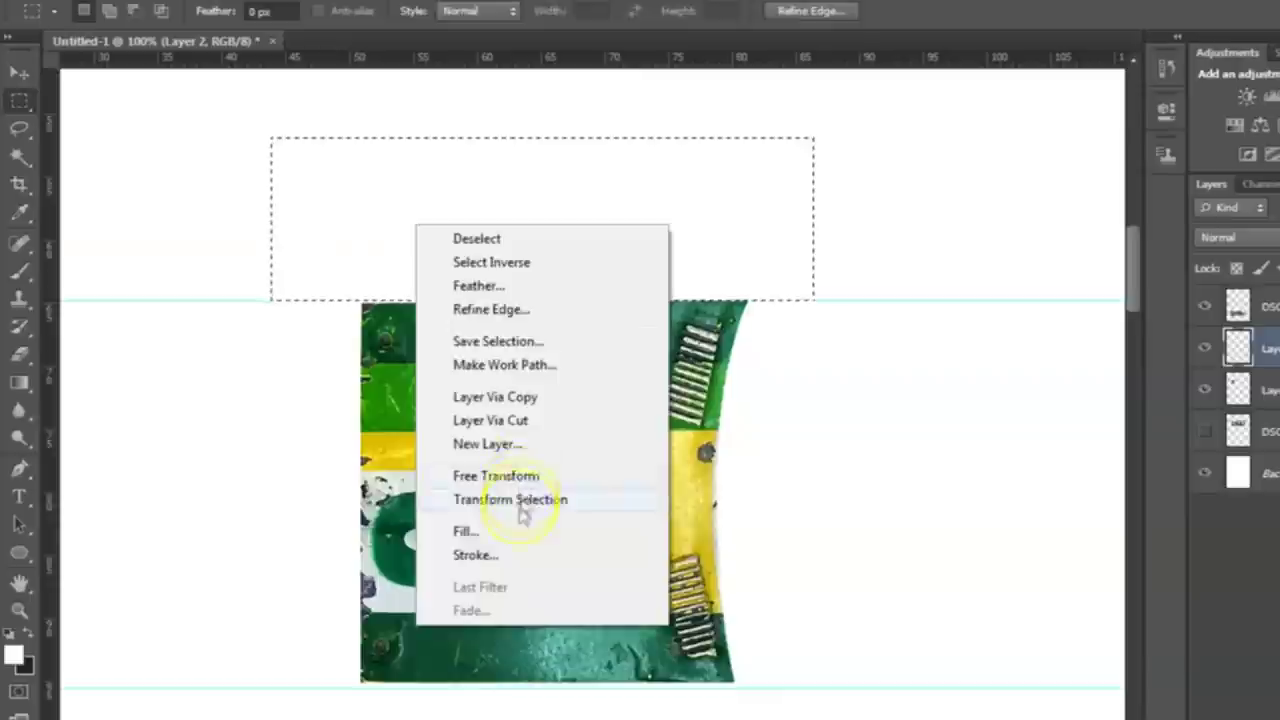
pyautogui.click(523, 500)
pyautogui.rightClick(551, 263)
pyautogui.click(632, 356)
pyautogui.hotkey('ctrl', '+')
pyautogui.hotkey('ctrl', '+')
pyautogui.scroll(5, 365, 330)
pyautogui.hscroll(-10, 365, 330)
pyautogui.moveTo(295, 324); pyautogui.dragTo(301, 331)
pyautogui.press('Return')
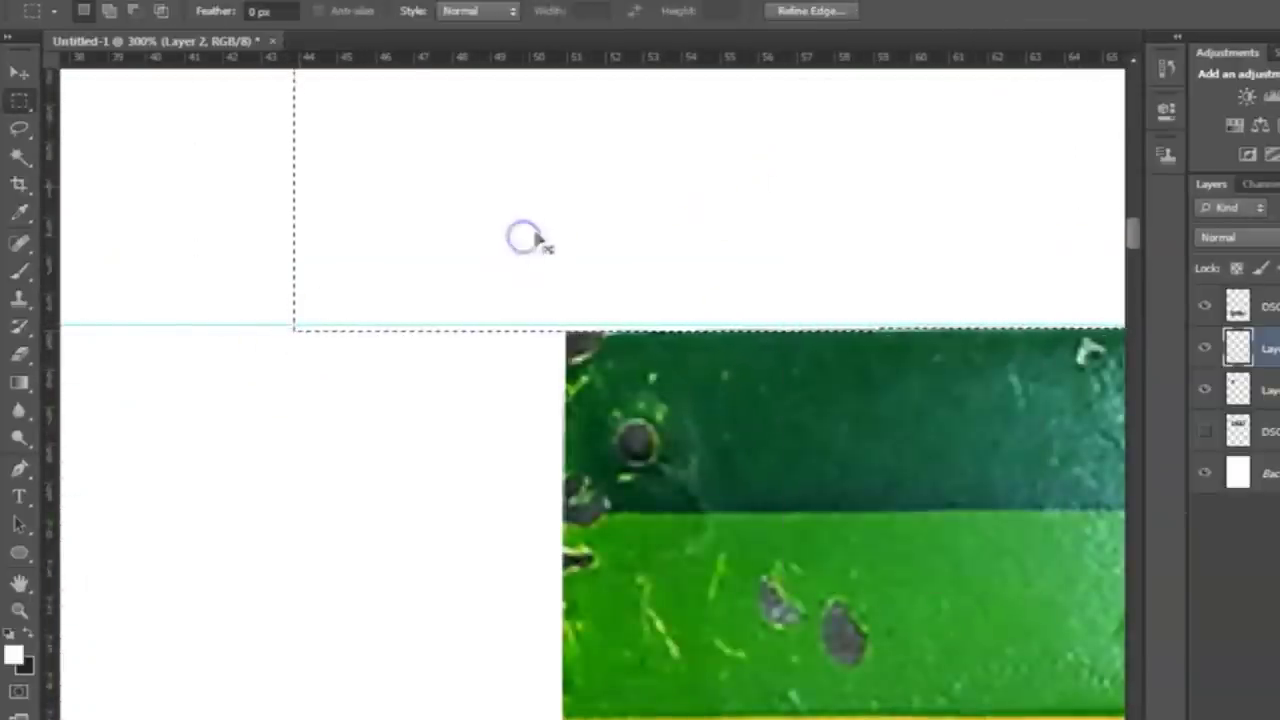
pyautogui.hotkey('ctrl', '-')
pyautogui.hotkey('ctrl', '-')
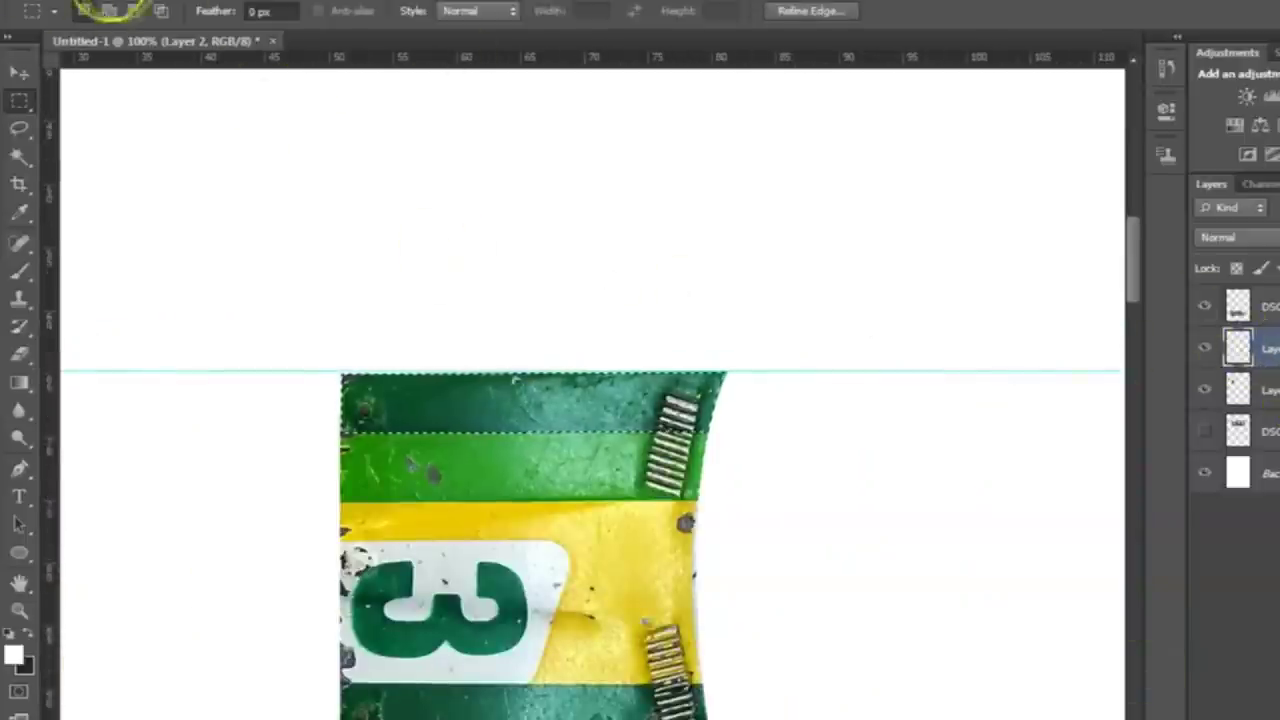
# Fill the selected stripe along the hood's upper edge with dark green sampled from the number 3
pyautogui.click(80, 2)
pyautogui.click(113, 279)
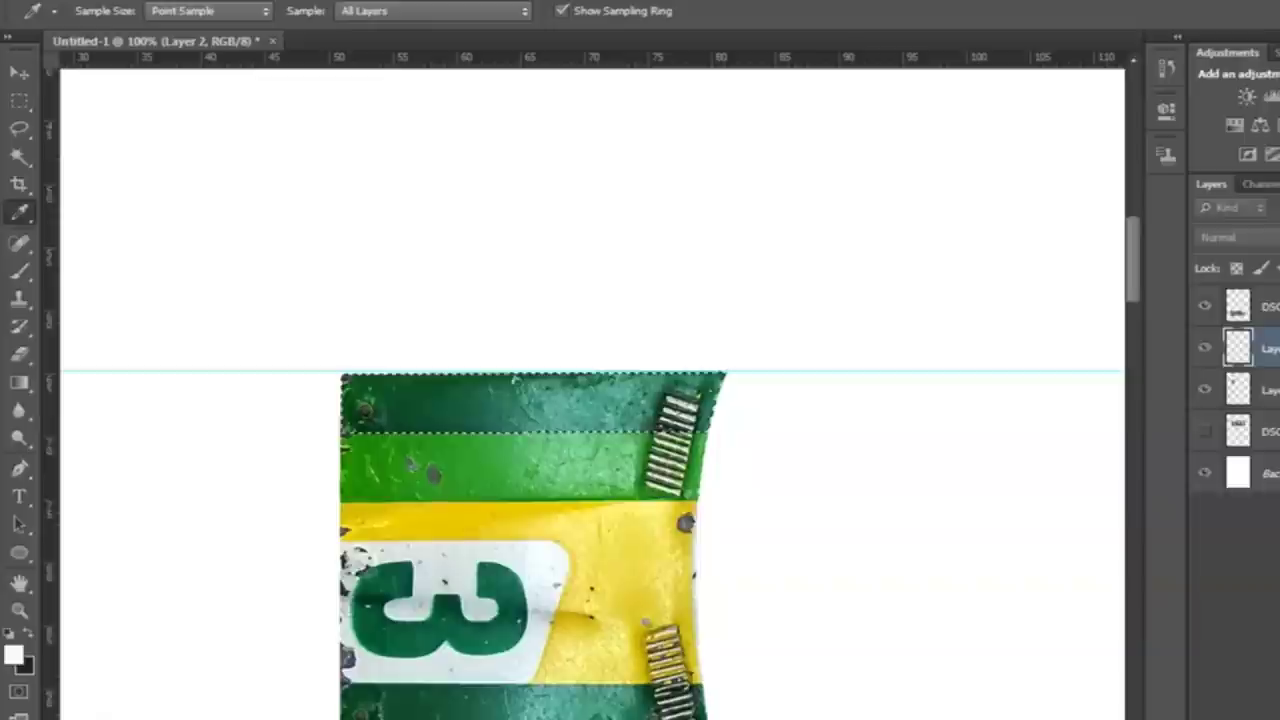
pyautogui.click(524, 400)
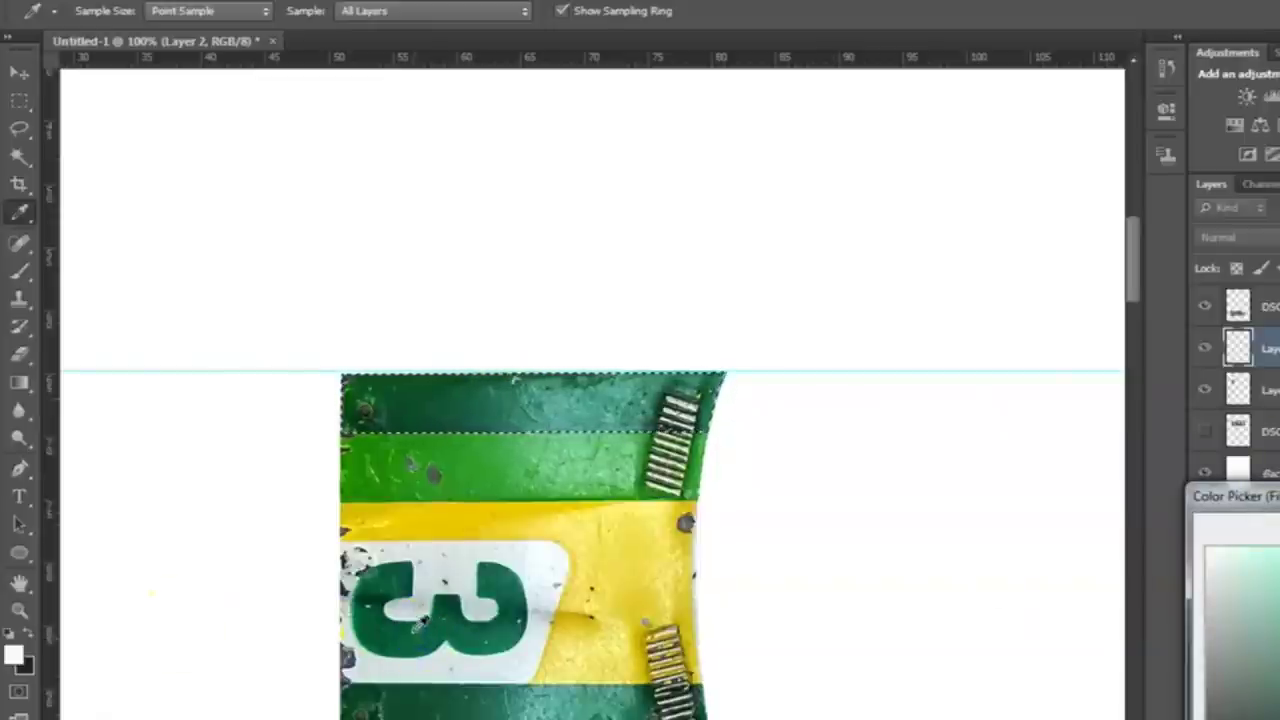
pyautogui.click(508, 400)
pyautogui.click(797, 594)
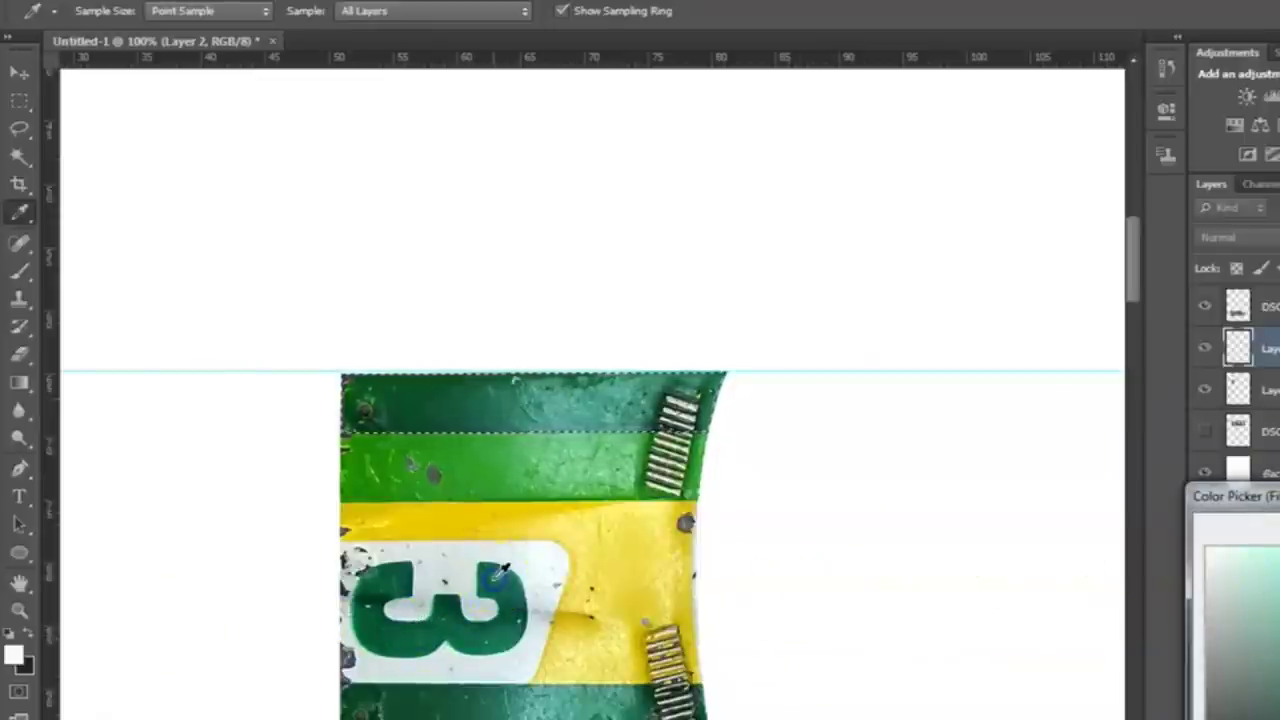
pyautogui.click(505, 590)
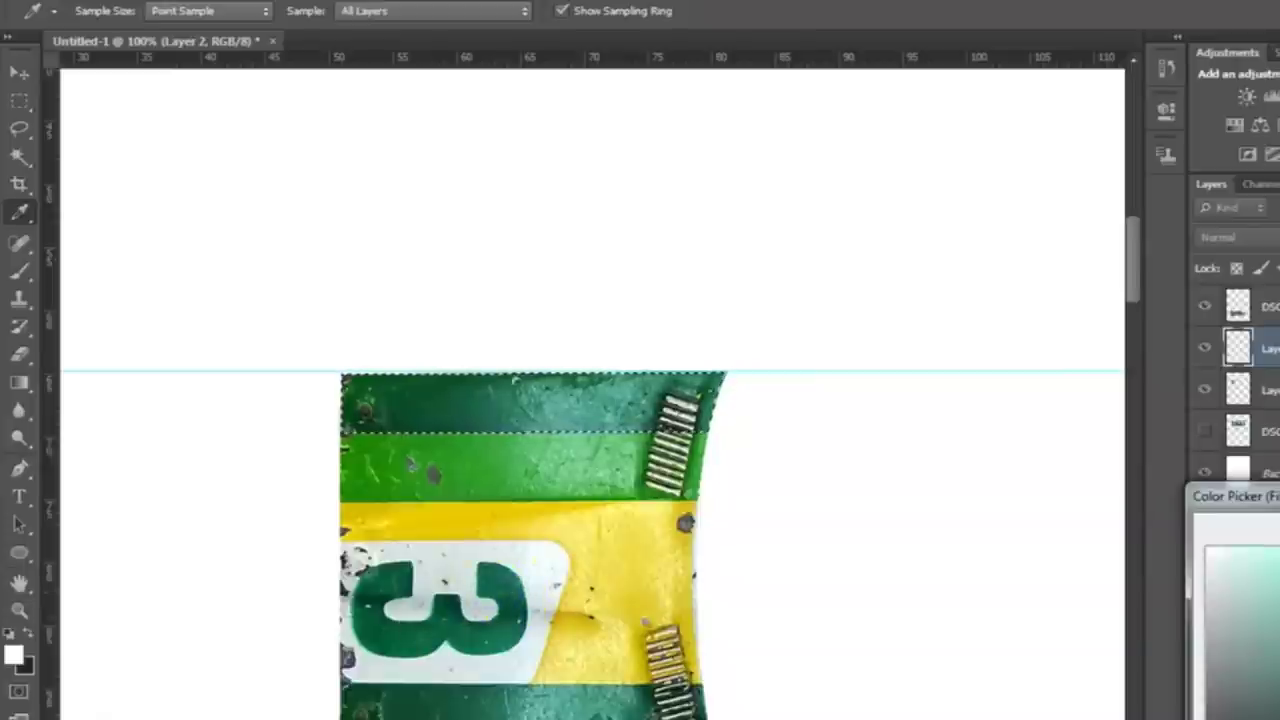
pyautogui.press('Return')
pyautogui.scroll(-2, 762, 306)
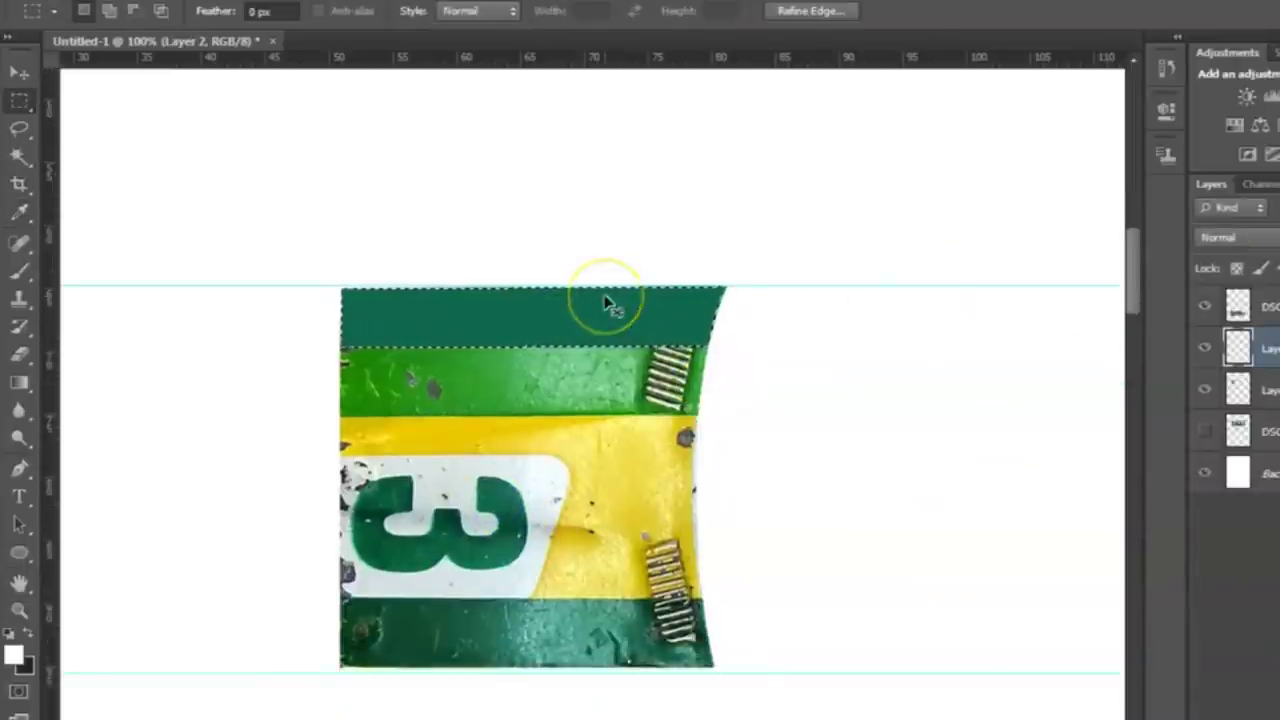
# Duplicate the filled dark green stripe, flip the copy vertically and place it over the hood's lower stripe
pyautogui.hotkey('ctrl', 'j')
pyautogui.click(105, 2)
pyautogui.moveTo(170, 394)
pyautogui.click(470, 647)
pyautogui.click(20, 73)
pyautogui.moveTo(507, 332); pyautogui.dragTo(507, 645)
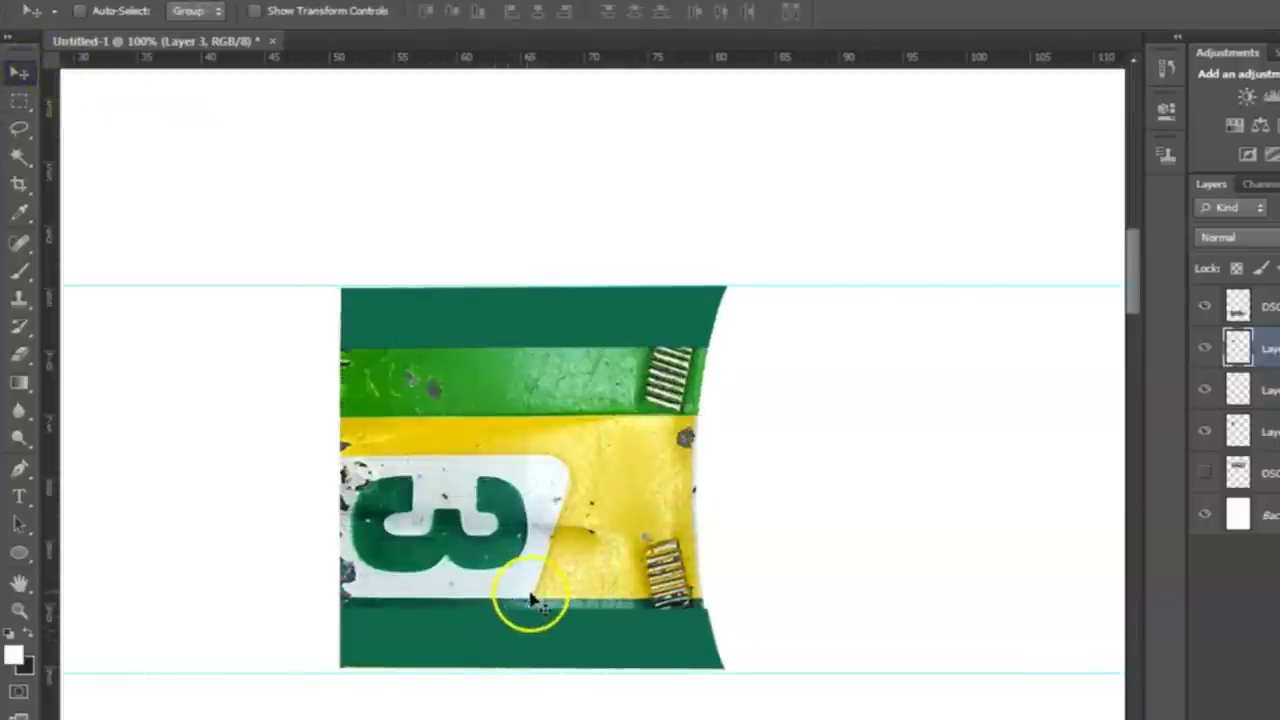
# Free-transform the mirrored stripe copy so that it fits the dark green stripe along the hood's lower edge
pyautogui.hotkey('ctrl', '+')
pyautogui.scroll(-5, 557, 614)
pyautogui.hotkey('ctrl', 't')
pyautogui.moveTo(463, 571); pyautogui.dragTo(450, 560)
pyautogui.rightClick(771, 577)
pyautogui.click(834, 335)
pyautogui.moveTo(848, 559); pyautogui.dragTo(838, 560)
pyautogui.moveTo(672, 719)
pyautogui.mouseDown()
pyautogui.moveTo(690, 719)
pyautogui.moveTo(668, 719)
pyautogui.mouseUp()
pyautogui.press('Return')
pyautogui.hotkey('ctrl', '-')
pyautogui.hotkey('ctrl', '-')
# Trace the light green stripe on the hood layer with the Pen tool and copy it to its own layer
pyautogui.click(1262, 430)
pyautogui.hotkey('ctrl', '+')
pyautogui.hotkey('ctrl', '+')
pyautogui.hotkey('ctrl', '+')
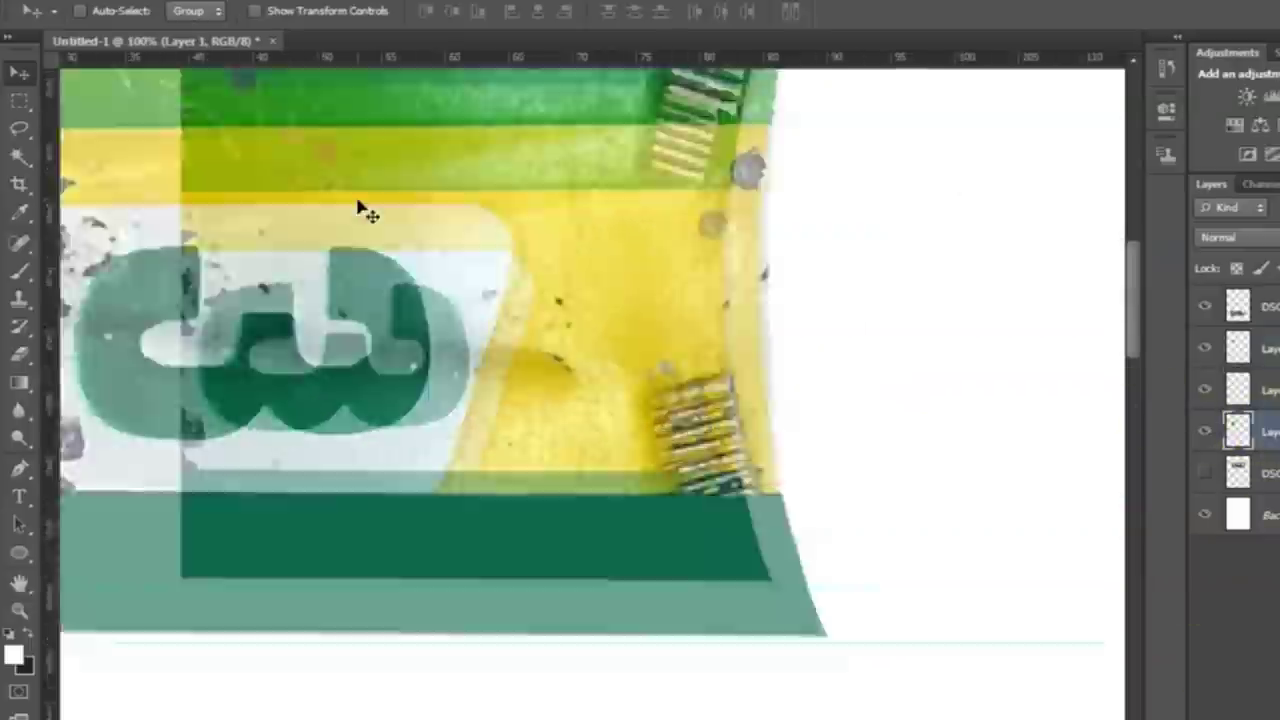
pyautogui.moveTo(655, 719); pyautogui.dragTo(621, 719)
pyautogui.hotkey('ctrl', '-')
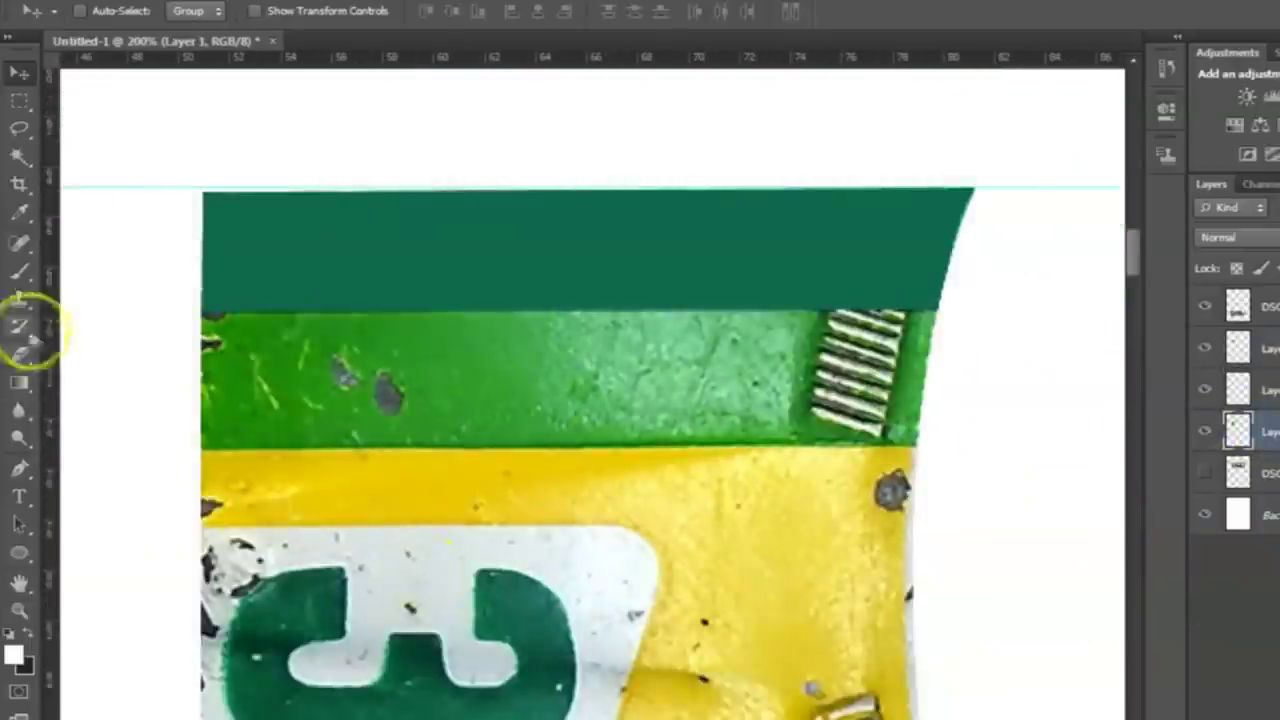
pyautogui.click(19, 467)
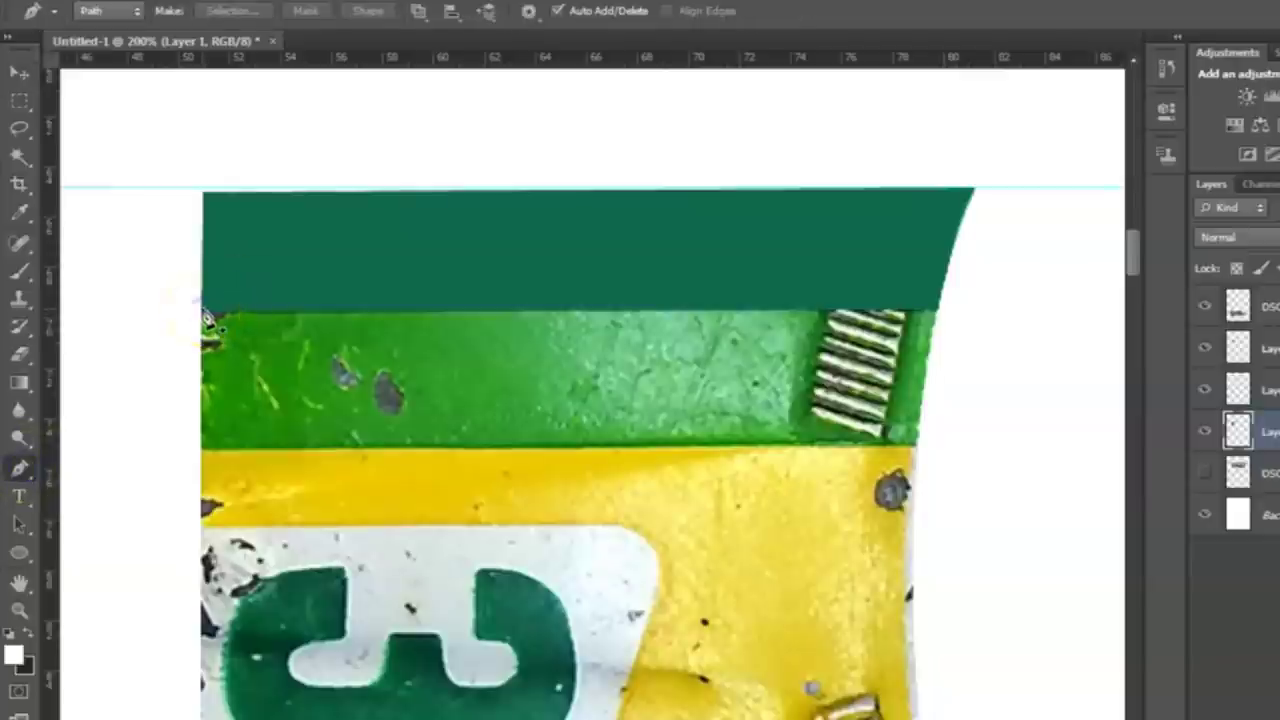
pyautogui.click(207, 318)
pyautogui.click(940, 316)
pyautogui.click(918, 432)
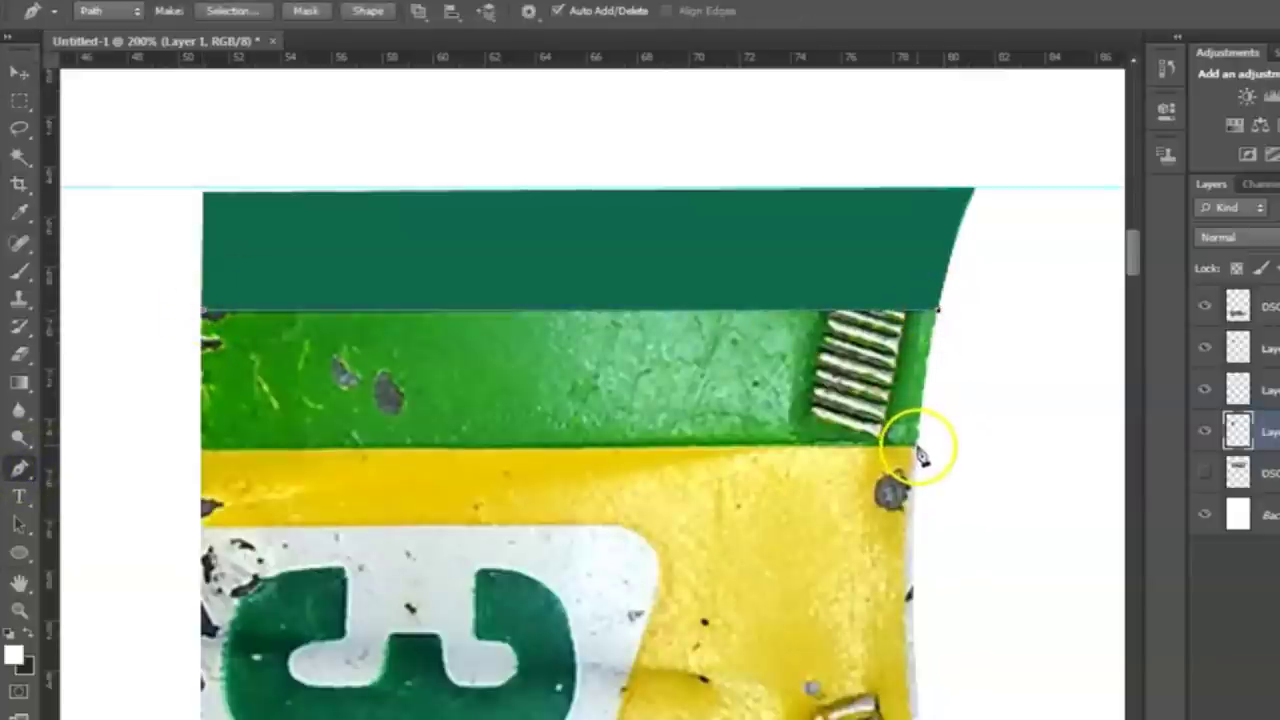
pyautogui.click(972, 520)
pyautogui.click(989, 330)
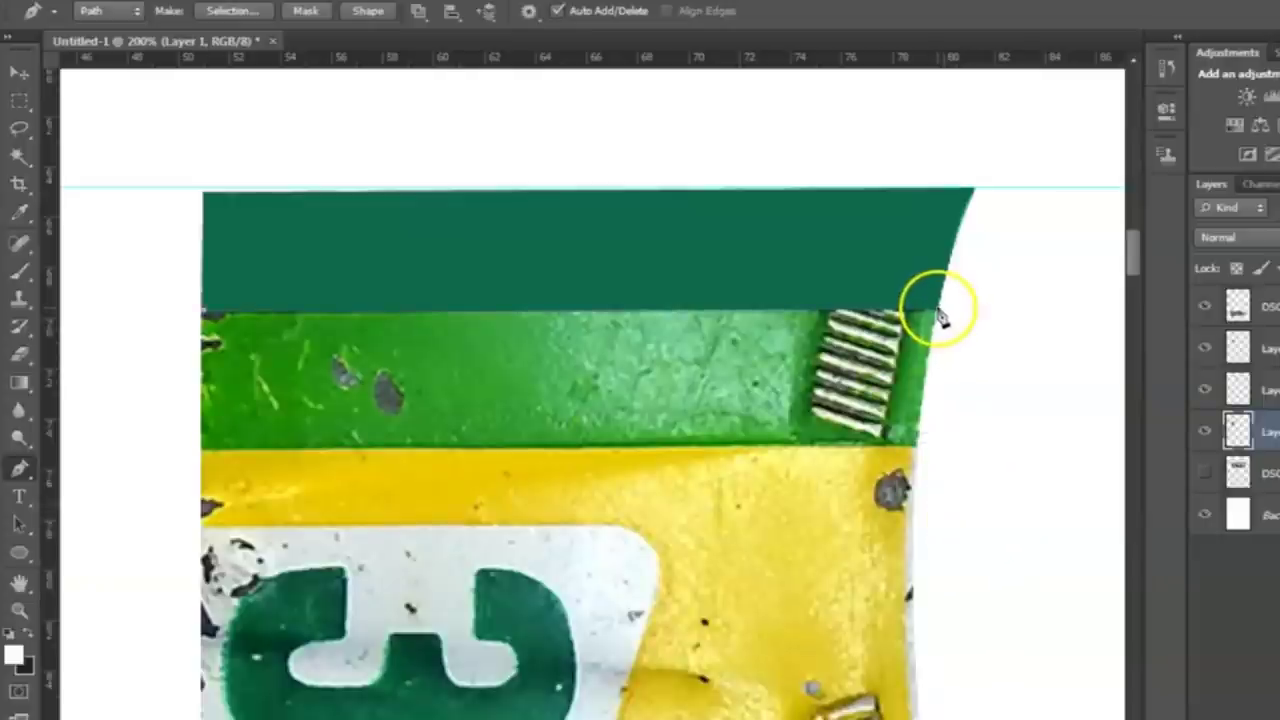
pyautogui.click(919, 448)
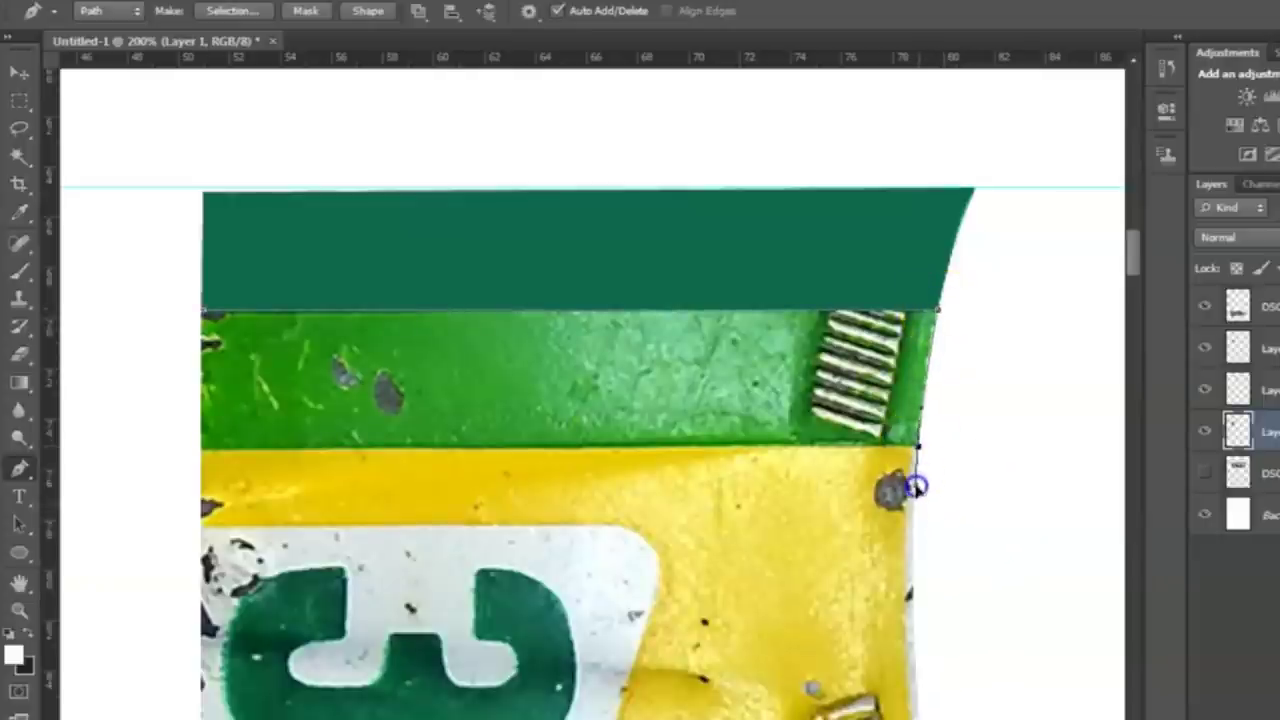
pyautogui.click(209, 443)
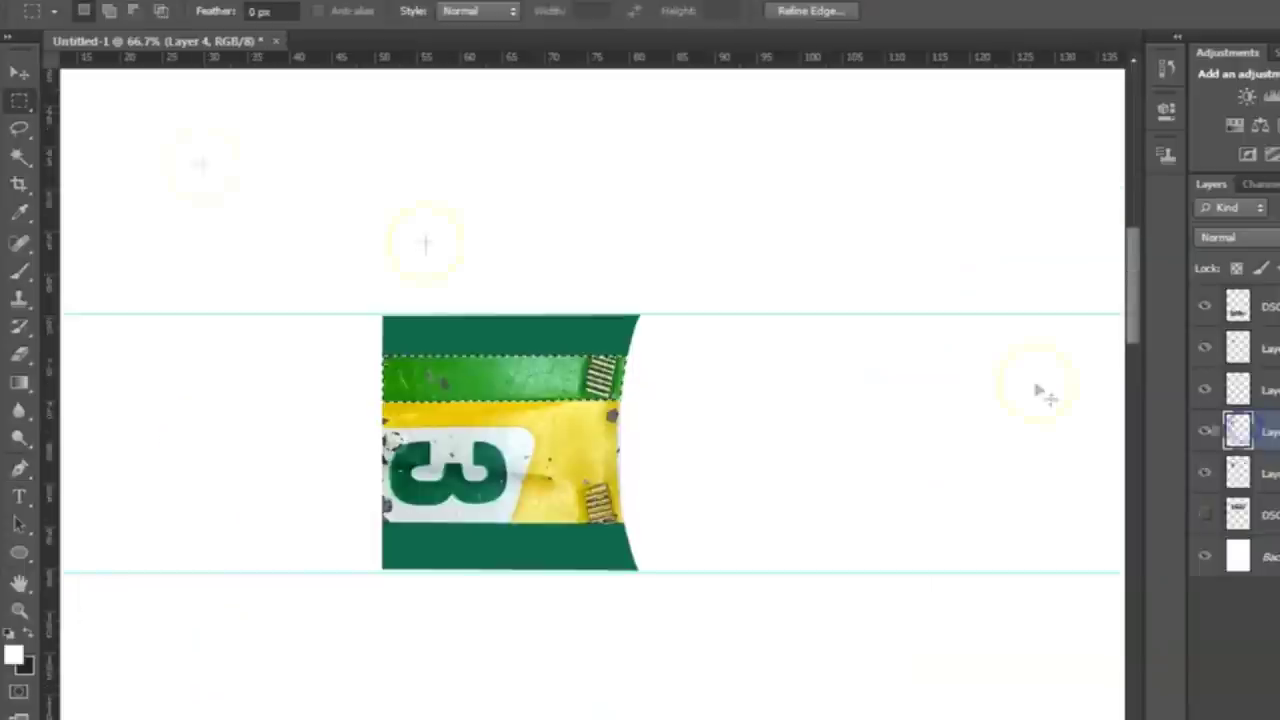
# Fill the copied light green stripe with flat green sampled from the stripe and deselect
pyautogui.click(762, 365)
pyautogui.click(467, 373)
pyautogui.click(875, 387)
pyautogui.click(736, 376)
pyautogui.keyDown('ctrl'); pyautogui.click(557, 421); pyautogui.keyUp('ctrl')
# Trace a closed Pen tool path on the hood layer around the yellow area, leaving out the white number panel
pyautogui.hotkey('ctrl', '+')
pyautogui.hotkey('ctrl', '+')
pyautogui.keyDown('ctrl'); pyautogui.click(540, 616); pyautogui.keyUp('ctrl')
pyautogui.hscroll(-4, 540, 602)
pyautogui.click(19, 352)
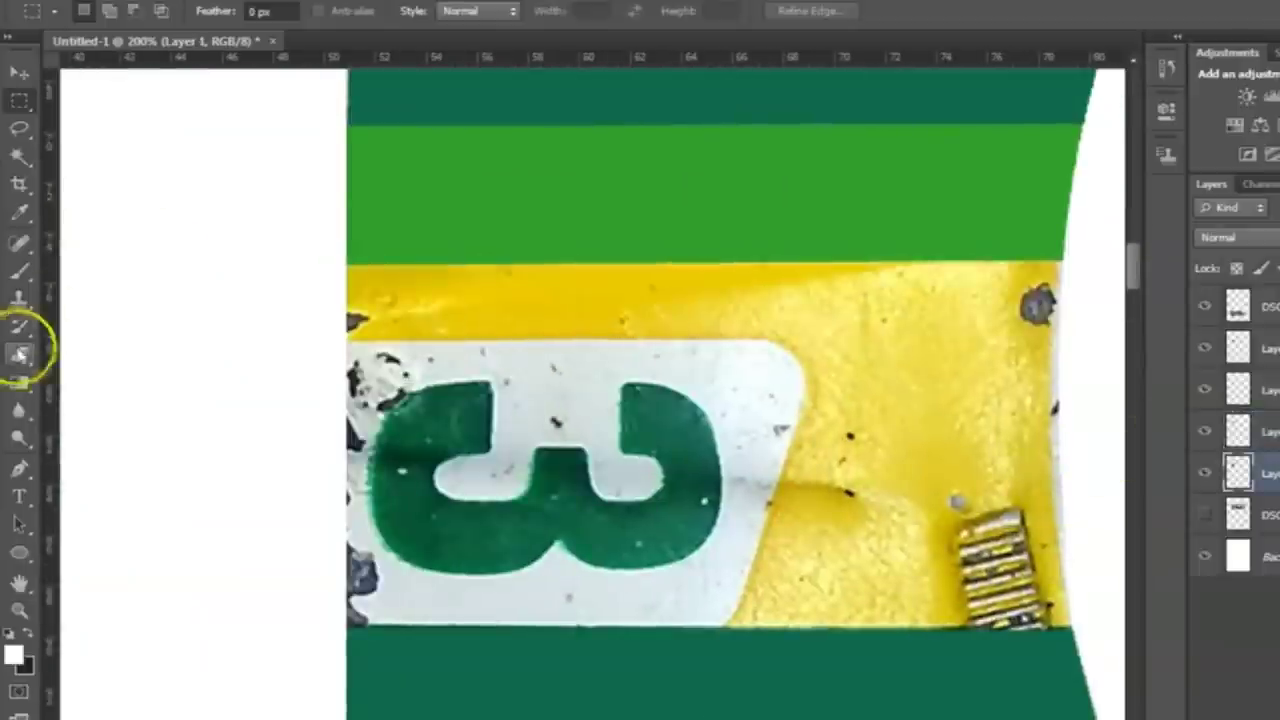
pyautogui.click(20, 467)
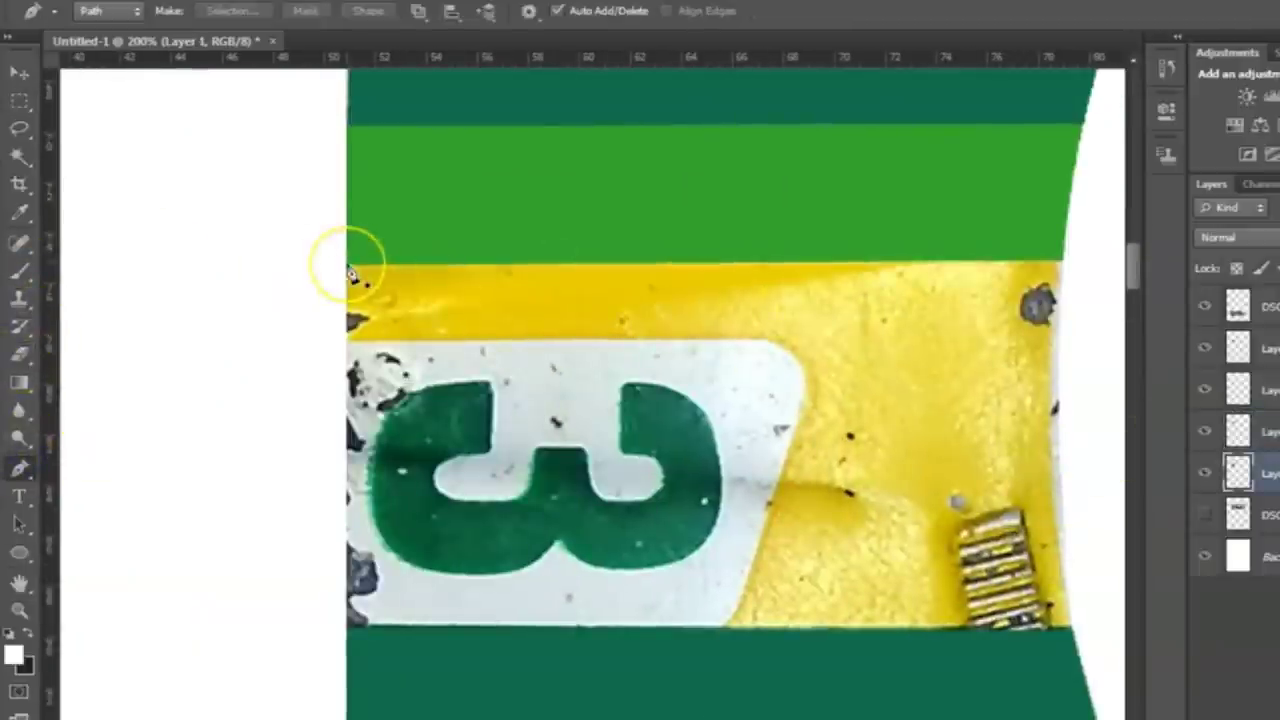
pyautogui.click(347, 265)
pyautogui.click(1064, 265)
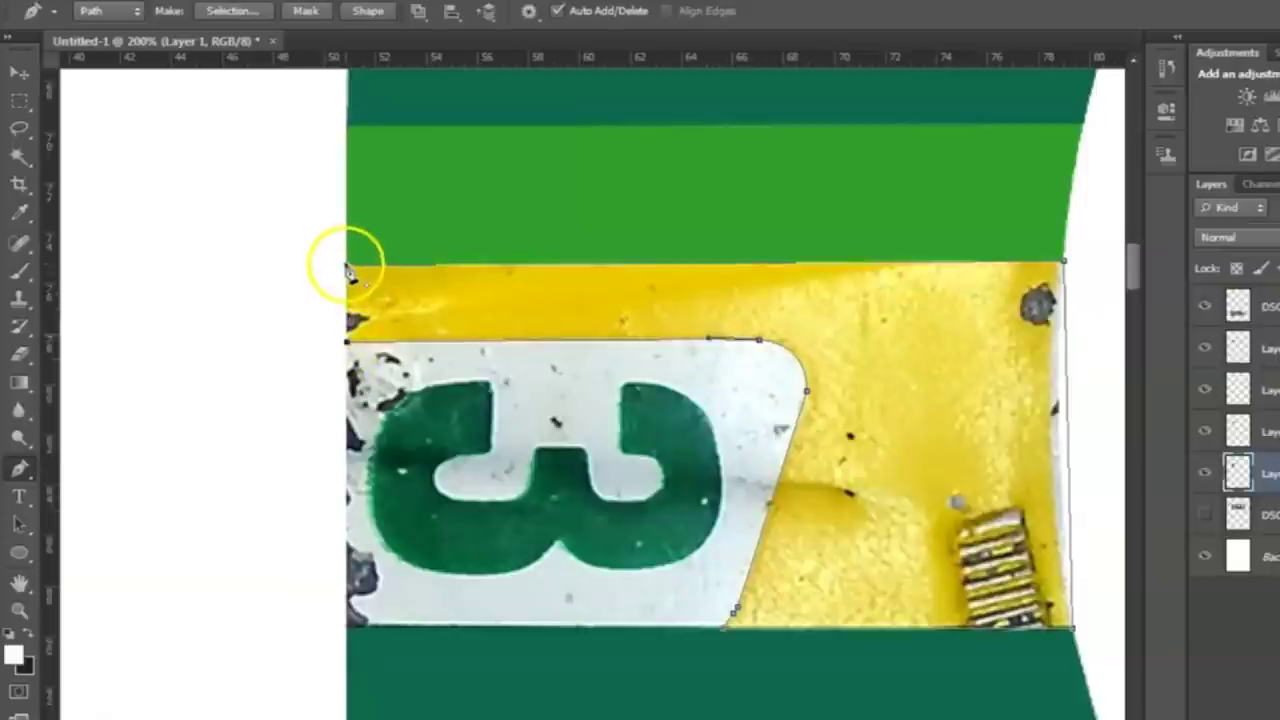
# Convert the yellow area's path to a selection and copy that area to its own layer
pyautogui.hotkey('ctrl', 'j')
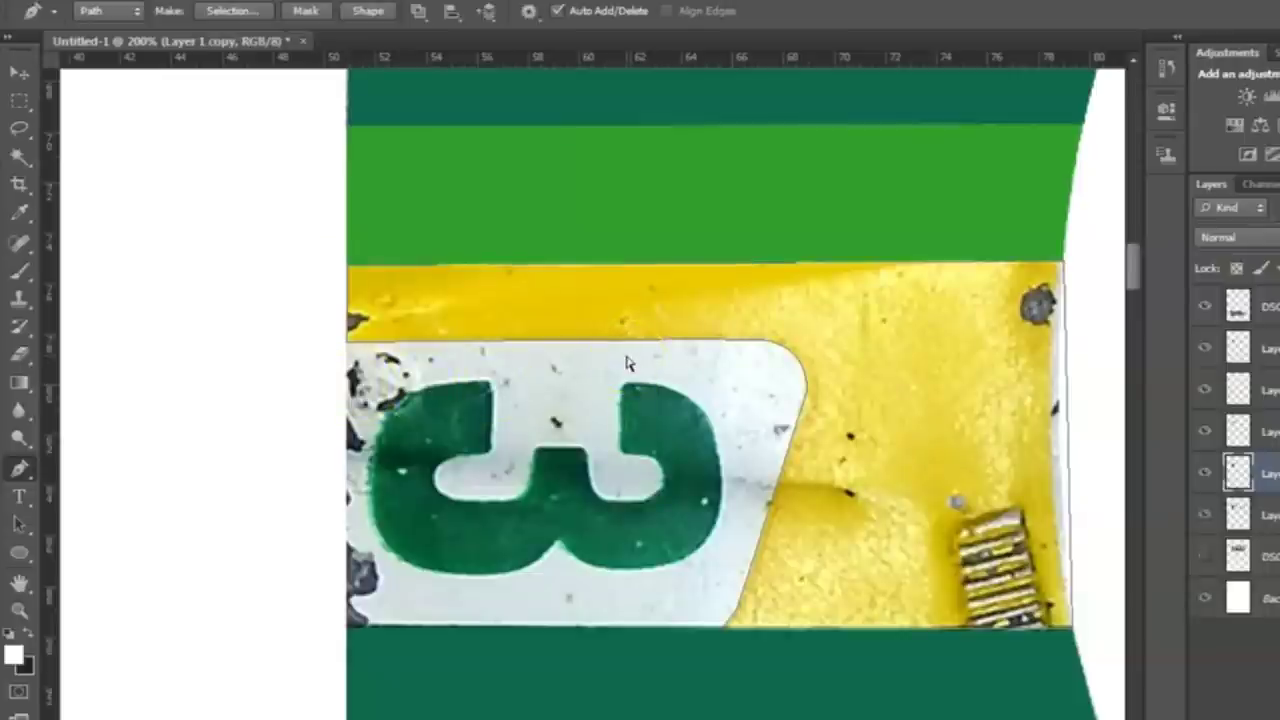
pyautogui.hscroll(4, 653, 693)
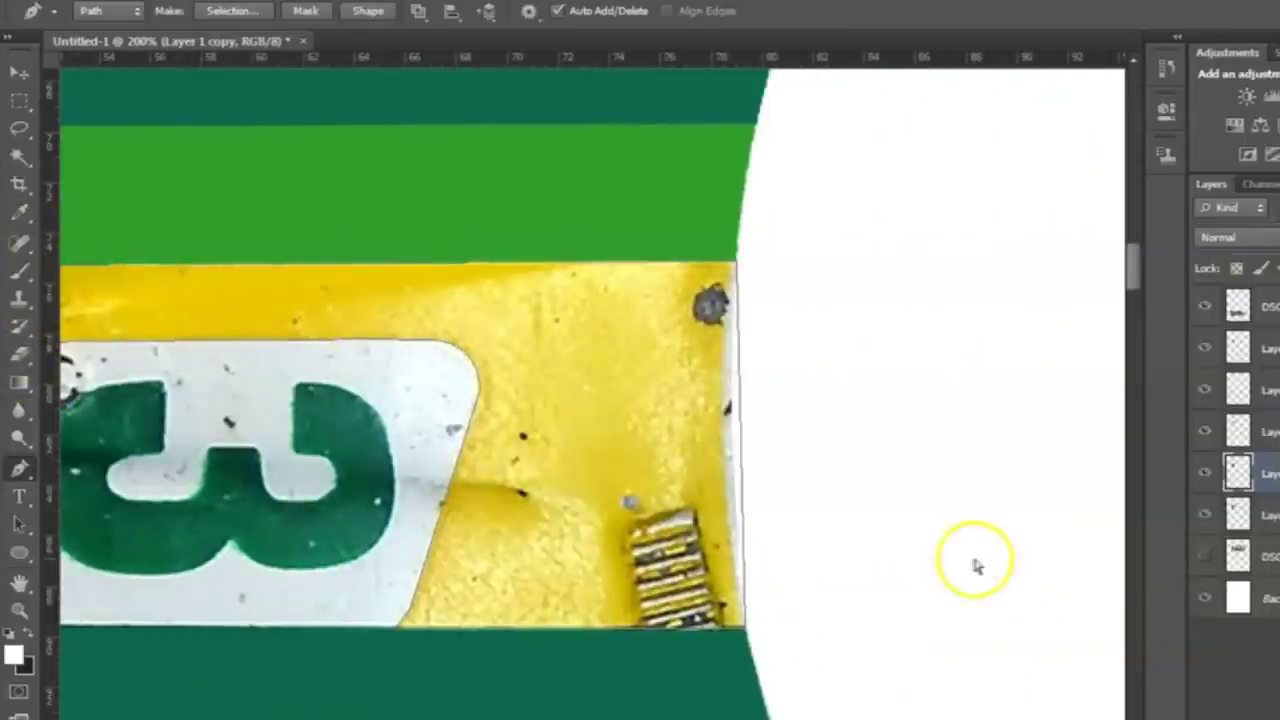
pyautogui.hotkey('ctrl', 'z')
pyautogui.rightClick(718, 402)
pyautogui.click(800, 502)
pyautogui.click(1062, 288)
pyautogui.hotkey('ctrl', 'j')
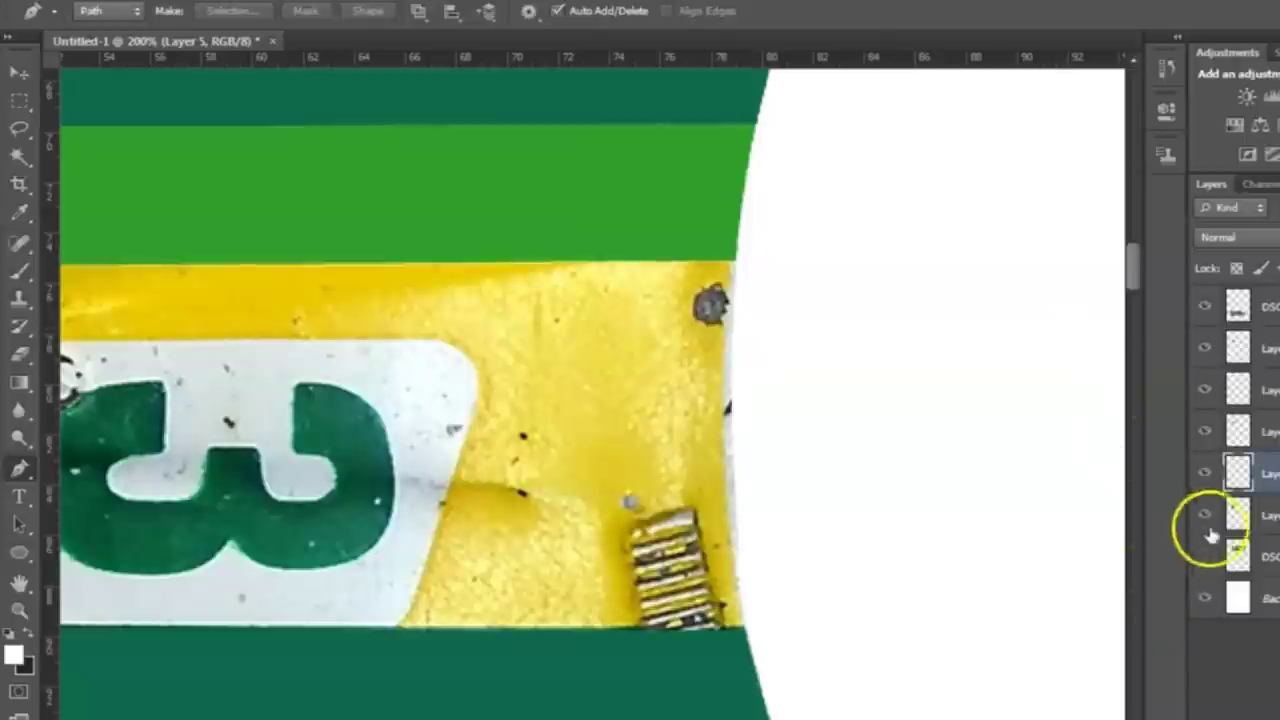
pyautogui.click(1205, 514)
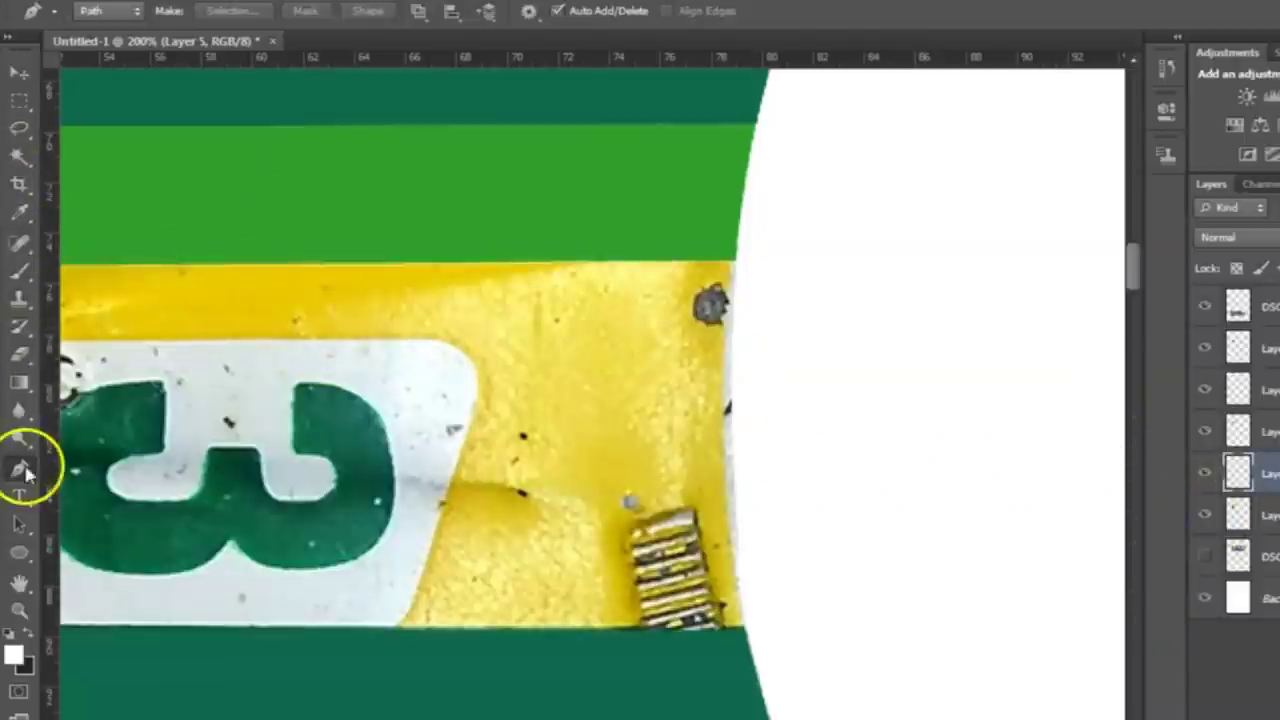
pyautogui.click(758, 125)
pyautogui.moveTo(772, 717); pyautogui.dragTo(894, 506)
pyautogui.hotkey('ctrl', '-')
pyautogui.hotkey('ctrl', '-')
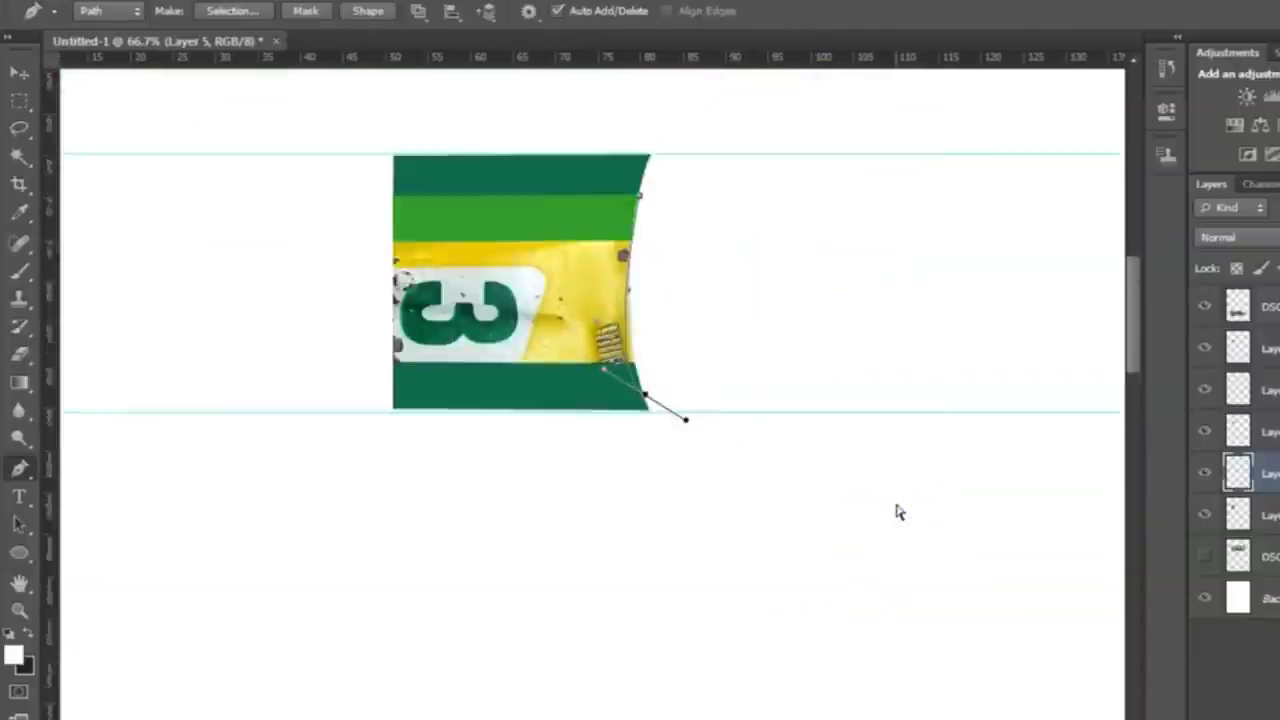
pyautogui.scroll(2, 674, 488)
pyautogui.hotkey('ctrl', '+')
pyautogui.moveTo(730, 675); pyautogui.dragTo(706, 700)
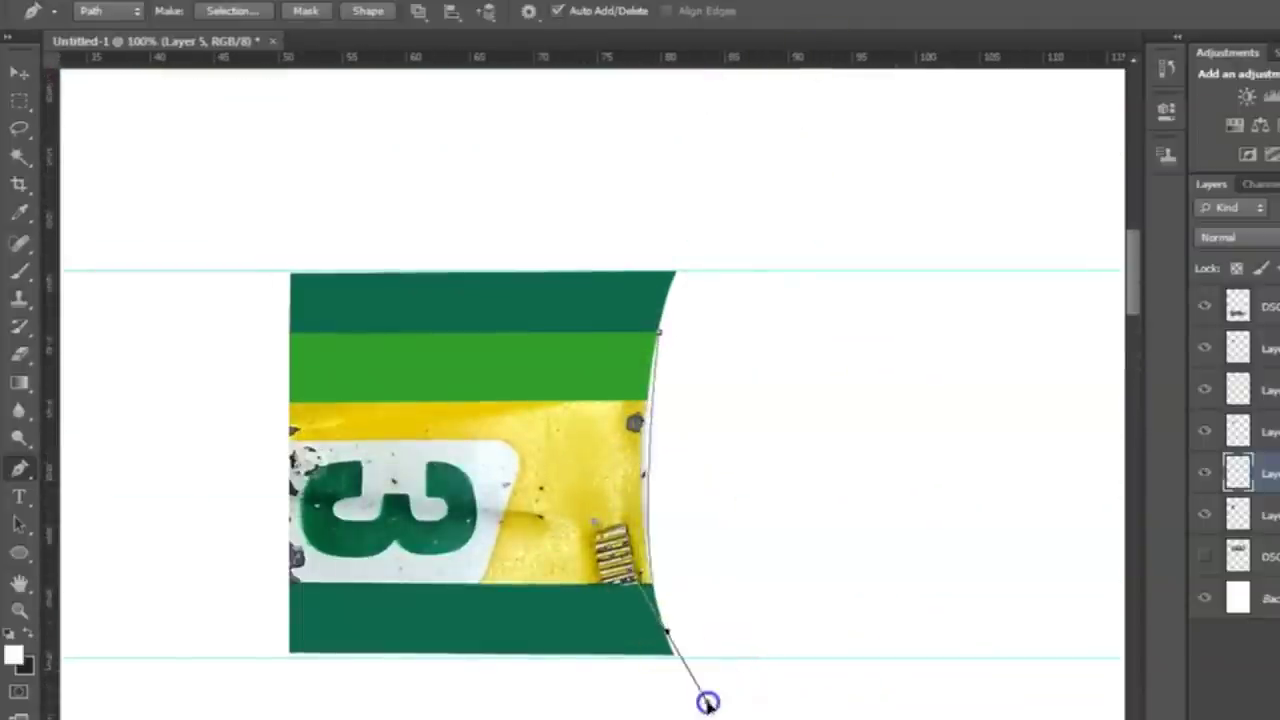
pyautogui.scroll(-4, 771, 663)
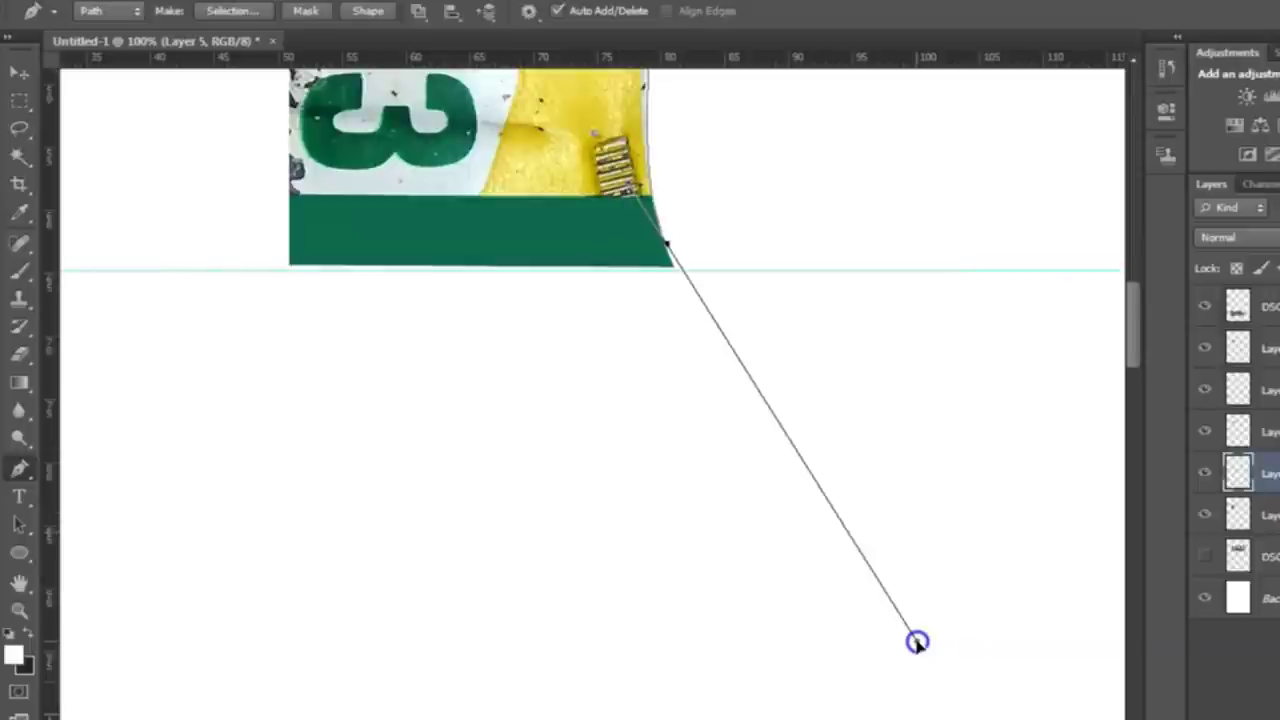
pyautogui.scroll(3, 926, 690)
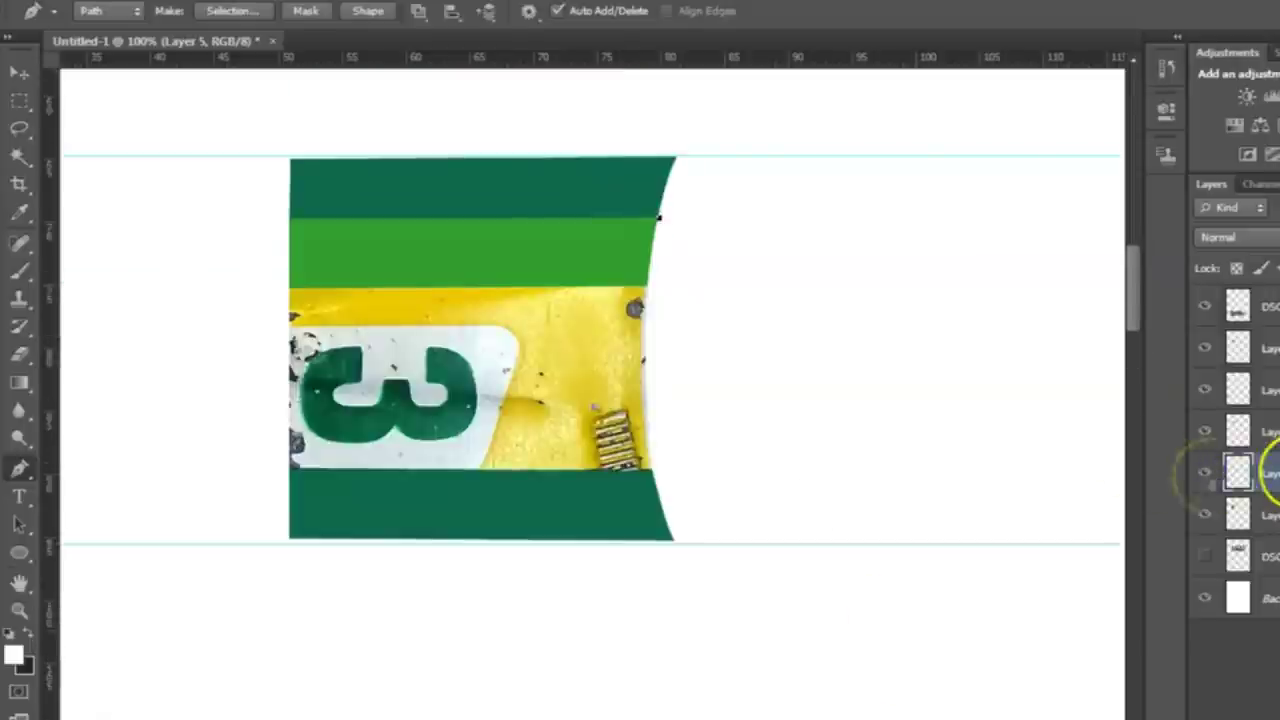
# Load the copied yellow area as a selection, fill it with flat yellow sampled from the photo and deselect
pyautogui.click(92, 1)
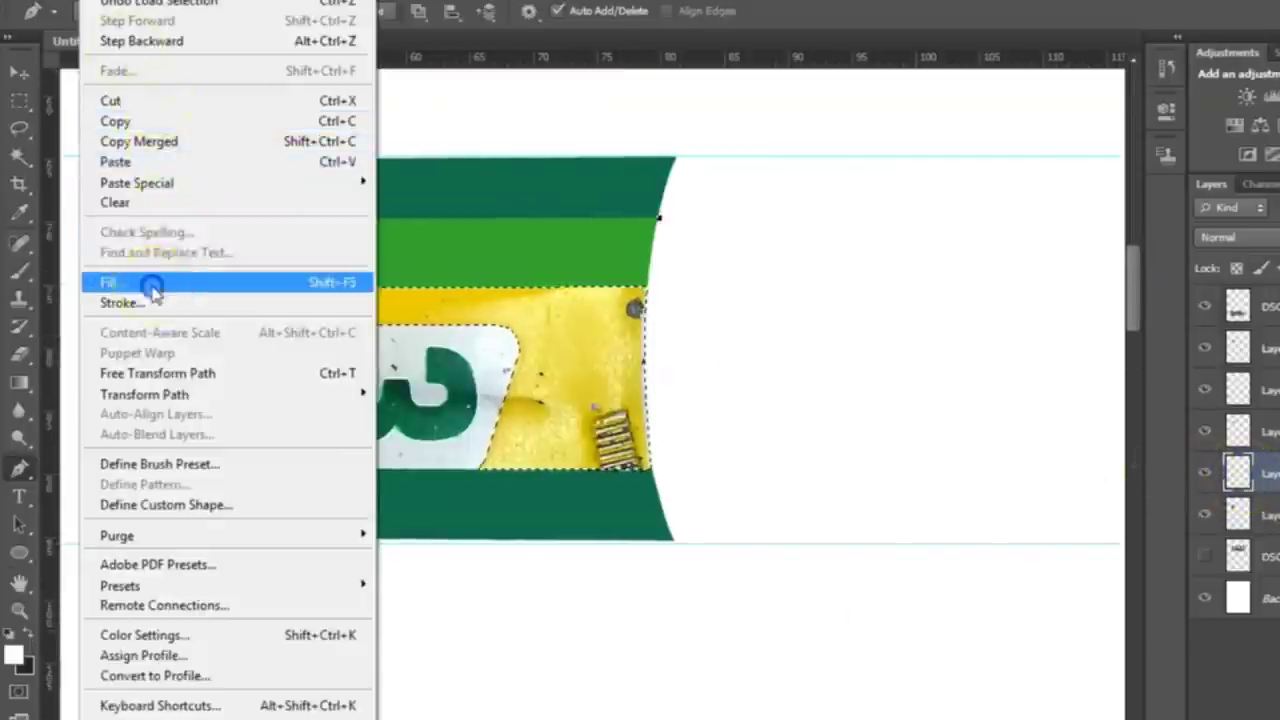
pyautogui.click(152, 285)
pyautogui.click(400, 298)
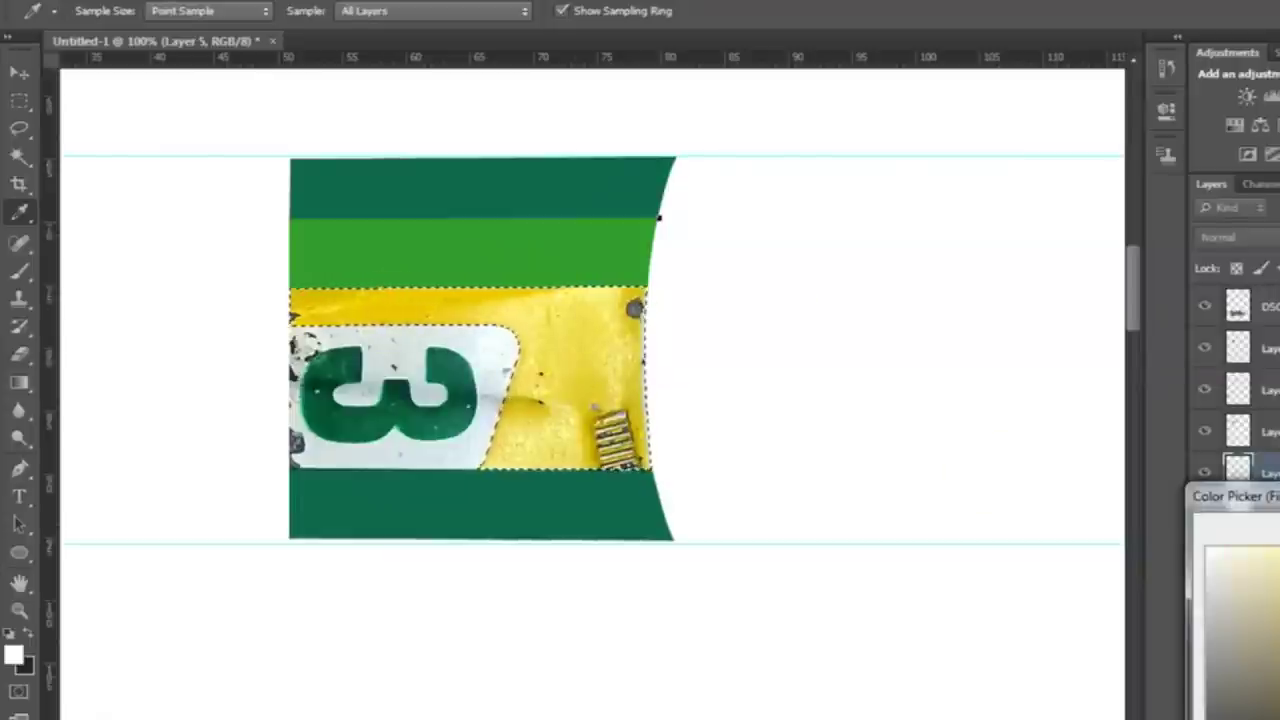
pyautogui.press('Return')
pyautogui.press('Return')
pyautogui.press('p')
pyautogui.hotkey('ctrl', 'd')
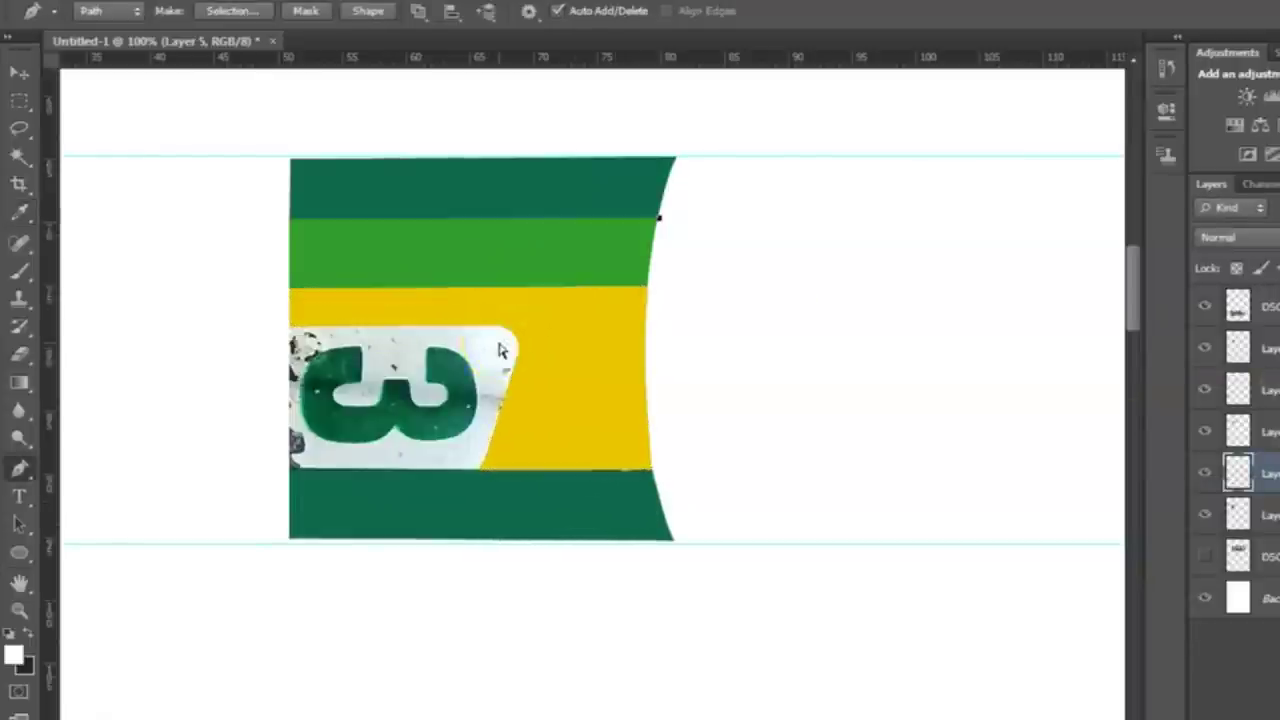
# Create a text box beside the hood's curved edge containing 3, in Hobo Std and dark green
pyautogui.moveTo(700, 273); pyautogui.dragTo(880, 505)
pyautogui.click(229, 12)
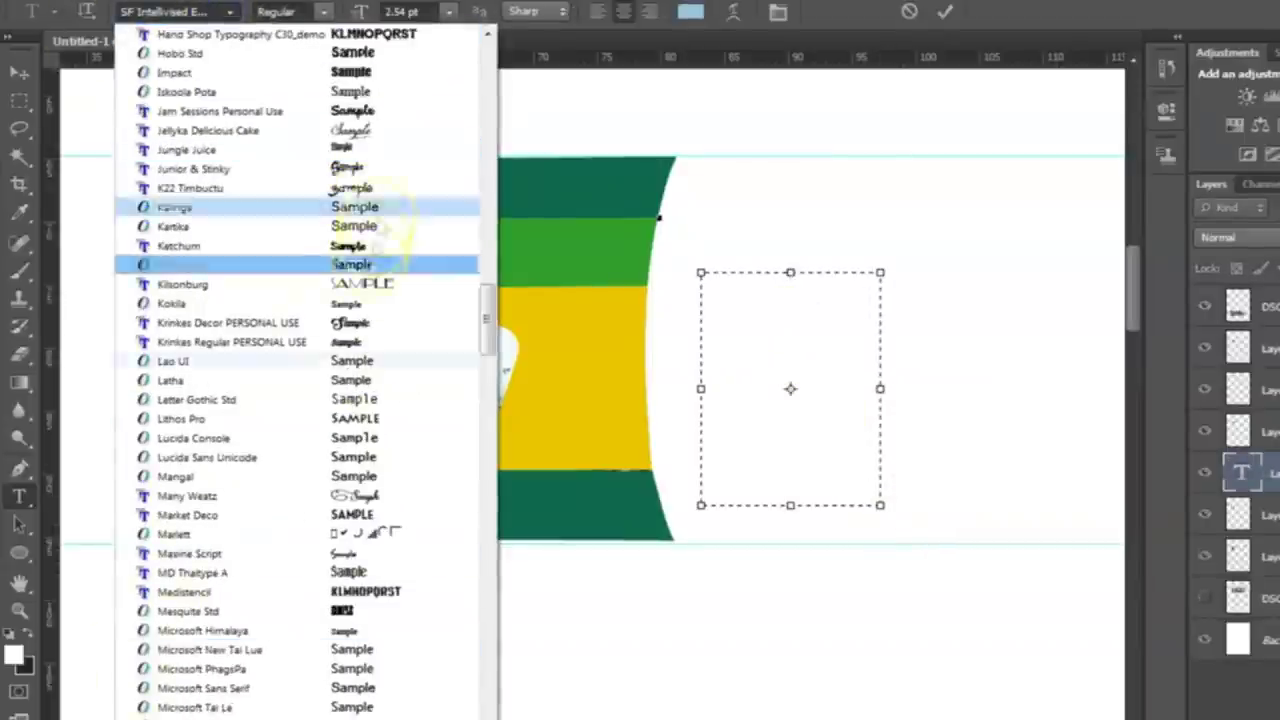
pyautogui.click(337, 55)
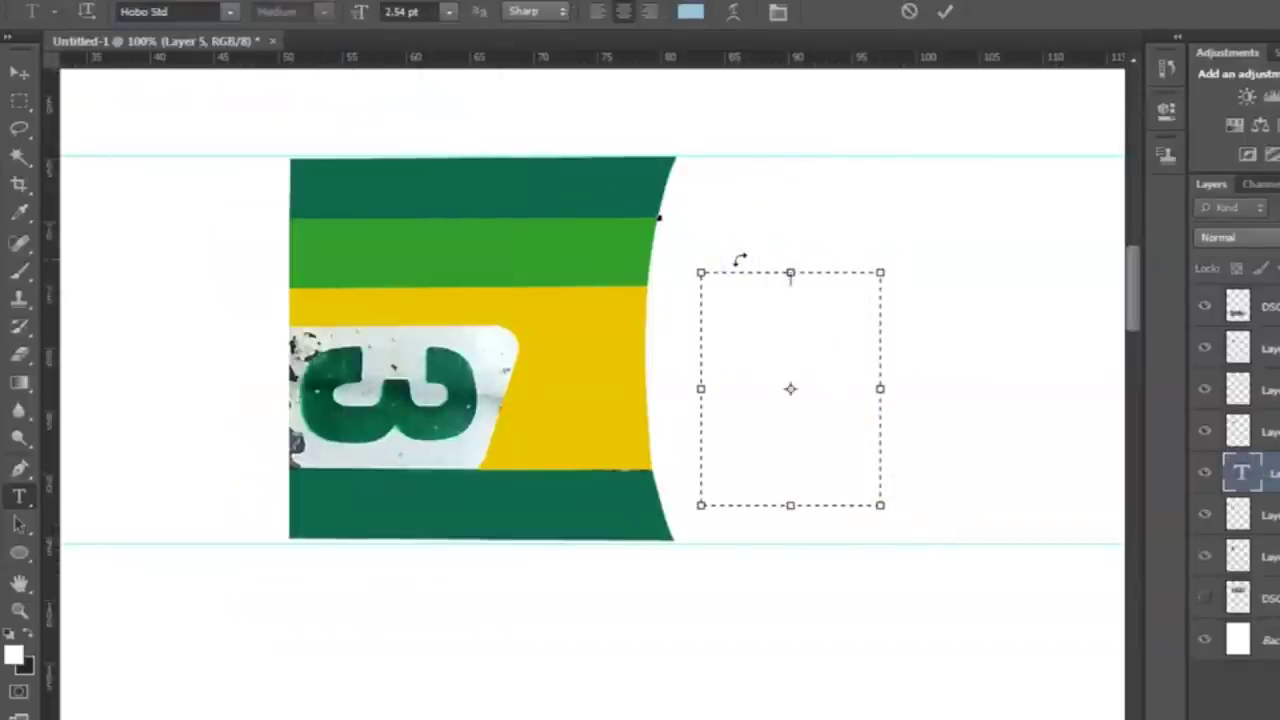
pyautogui.click(690, 11)
pyautogui.press('Return')
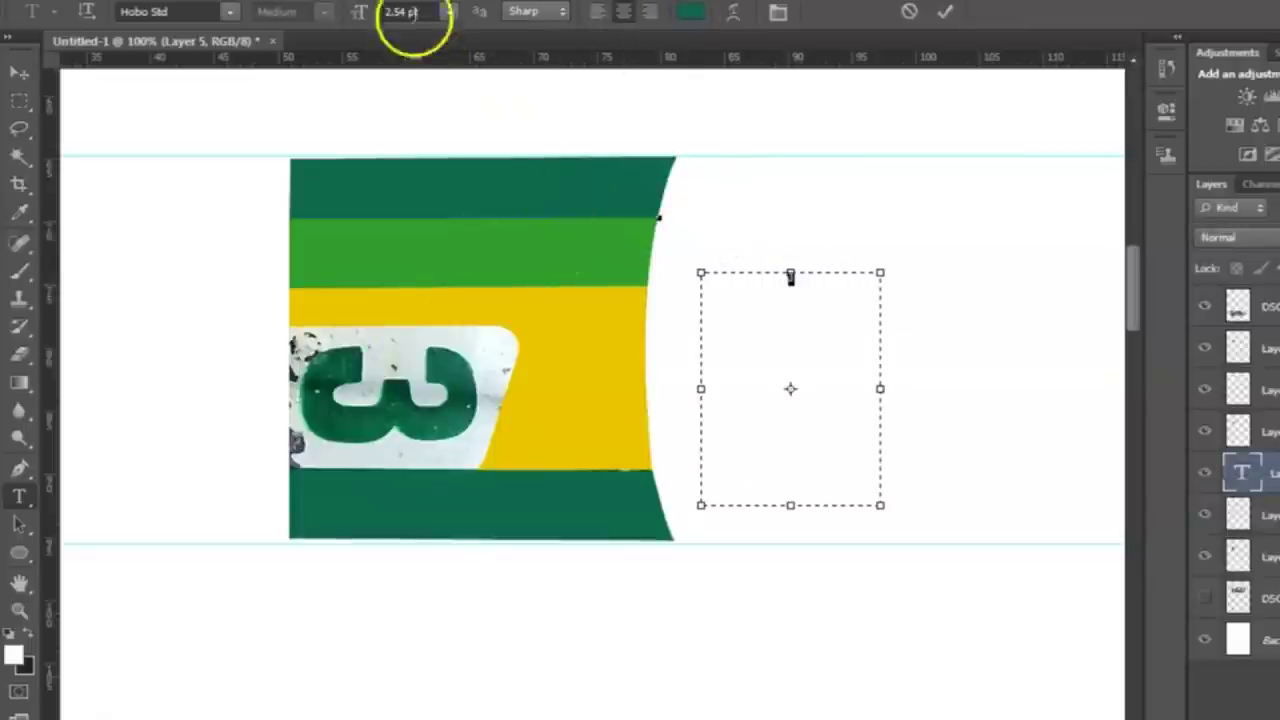
# Enlarge the number 3 to 37.54 pt
pyautogui.scroll(20, 410, 11)
pyautogui.scroll(-3, 412, 12)
pyautogui.scroll(2, 421, 55)
pyautogui.scroll(11, 415, 14)
pyautogui.moveTo(1134, 248); pyautogui.dragTo(1134, 280)
pyautogui.scroll(7, 415, 14)
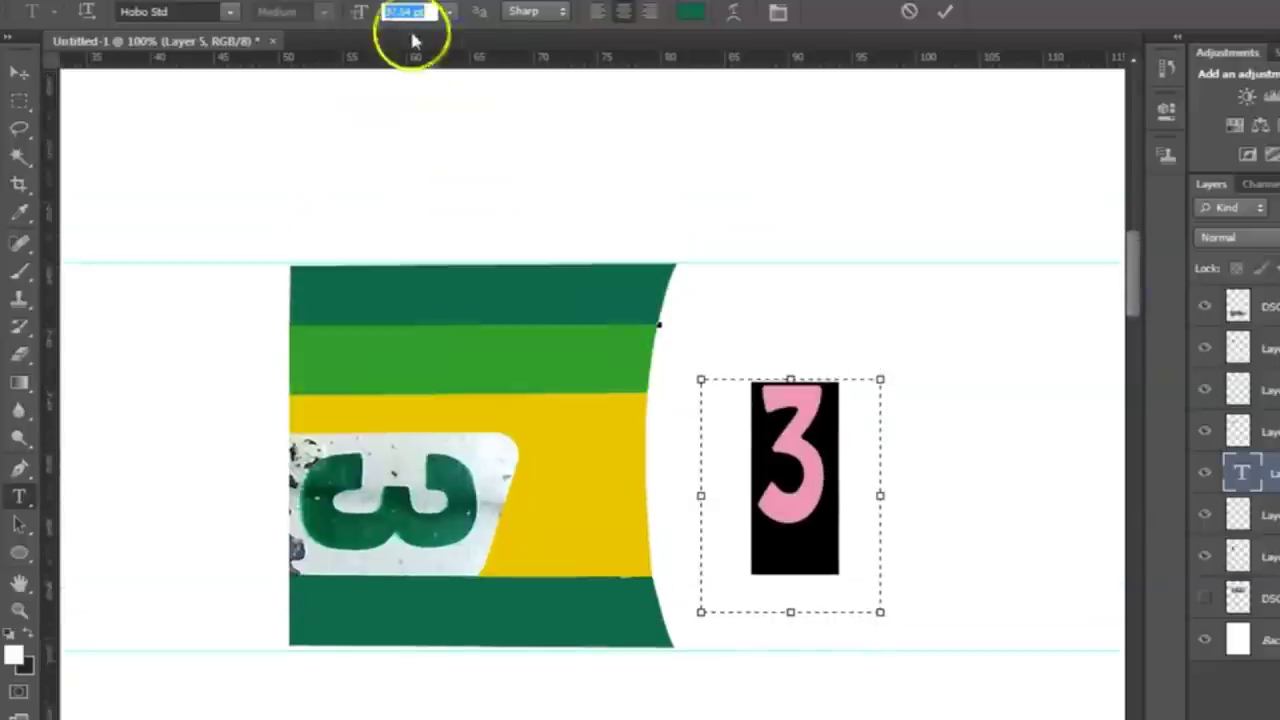
# Change the number's font to Poplar Std to resemble the printed 3, then shrink its text box around it
pyautogui.click(172, 12)
pyautogui.press('Down')
pyautogui.press('Down')
pyautogui.press('Down')
pyautogui.press('Down')
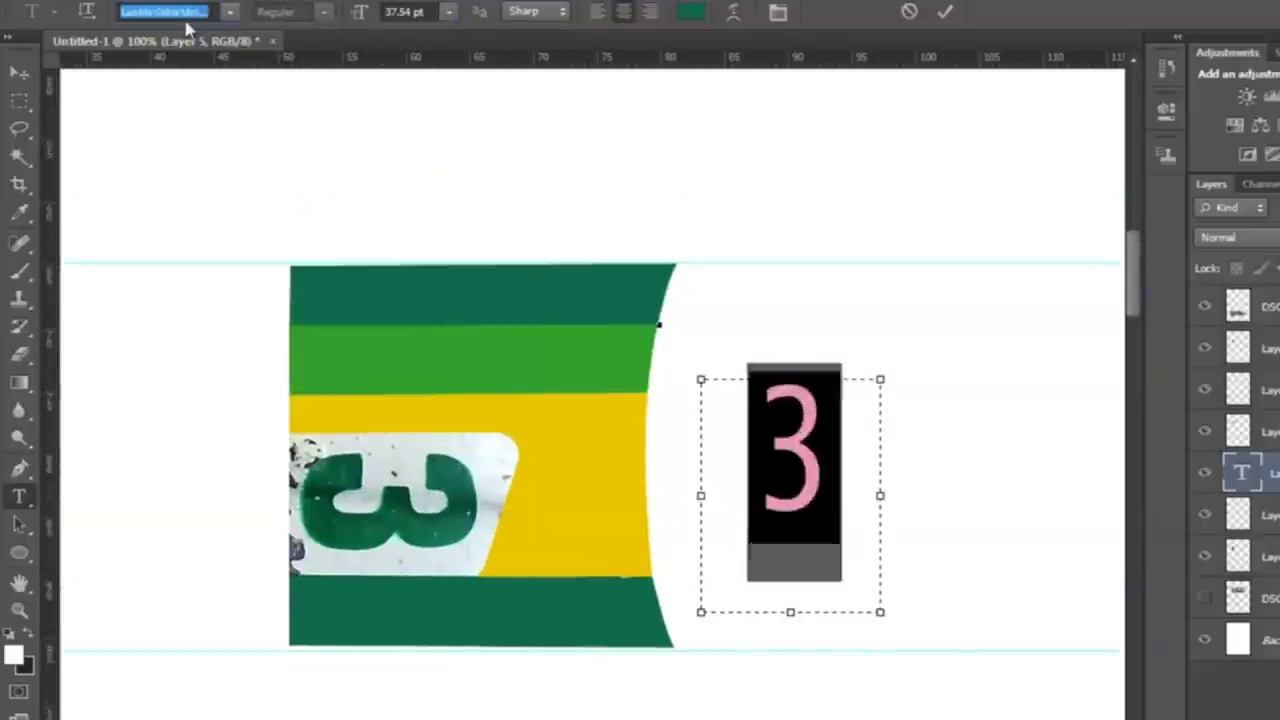
pyautogui.click(229, 14)
pyautogui.click(183, 36)
pyautogui.click(230, 16)
pyautogui.click(172, 13)
pyautogui.scroll(-5, 172, 13)
pyautogui.press('Down')
pyautogui.press('Down')
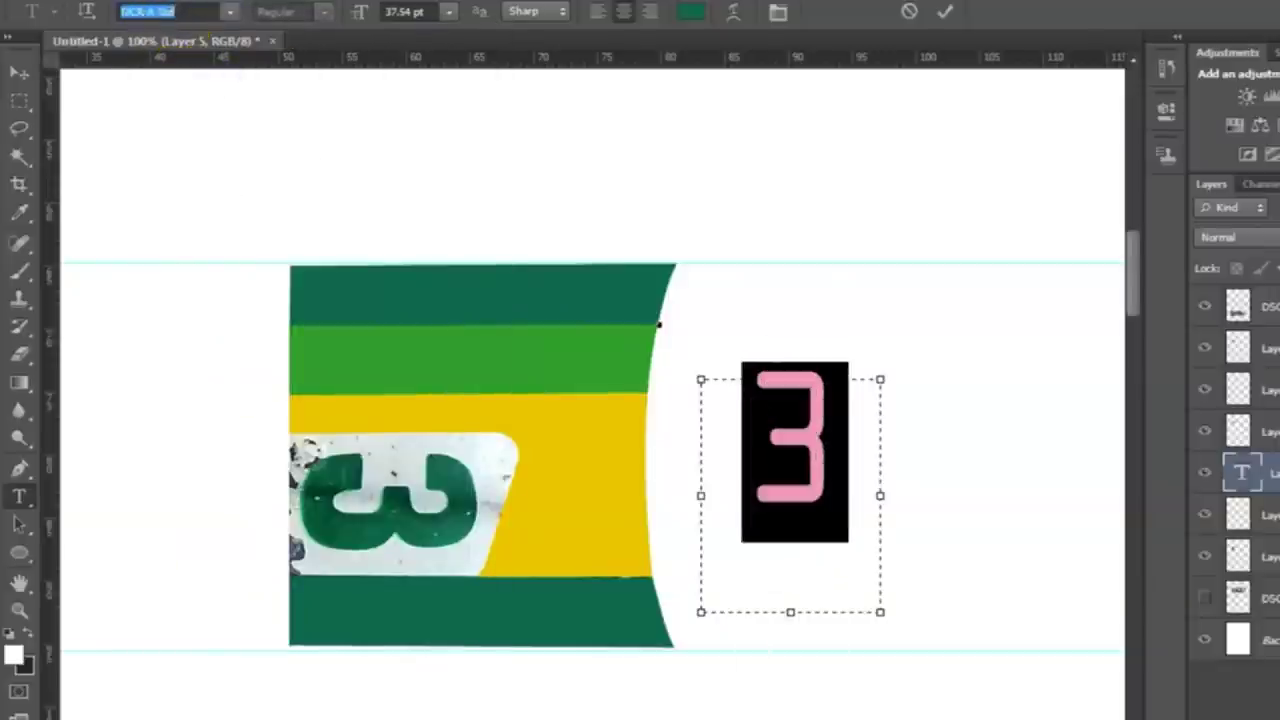
pyautogui.click(233, 12)
pyautogui.click(880, 497)
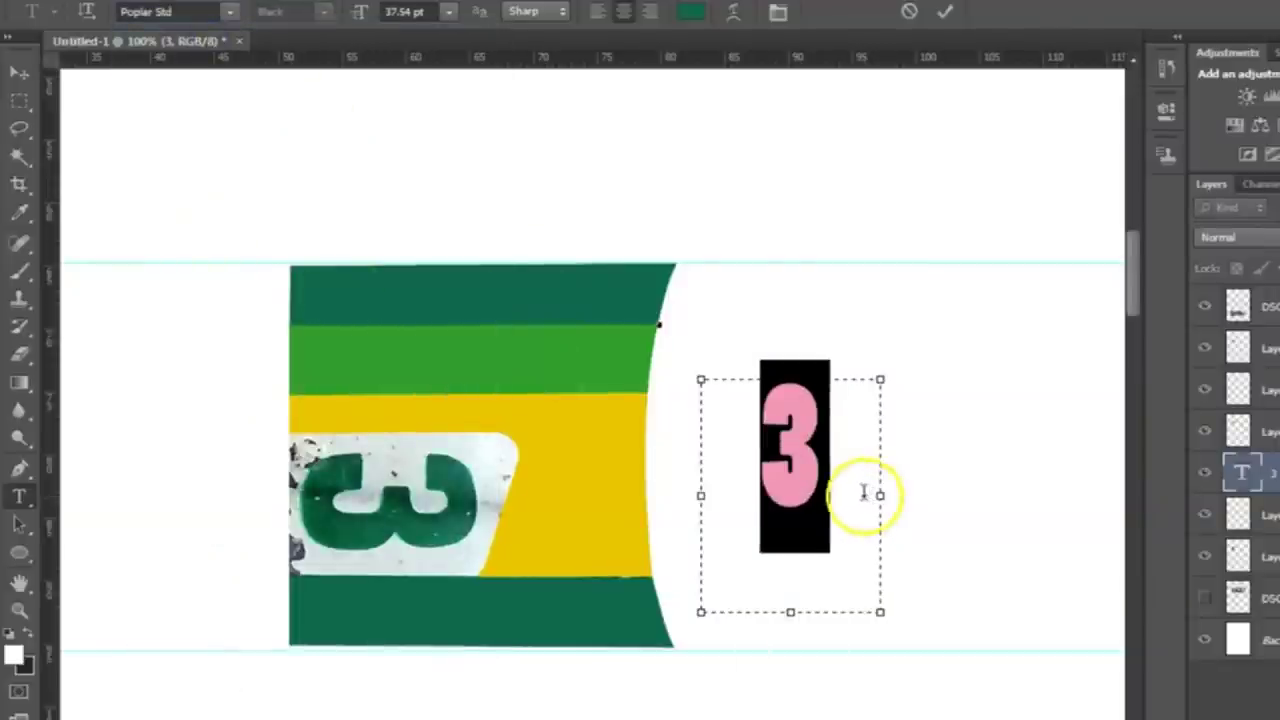
pyautogui.moveTo(880, 612); pyautogui.dragTo(811, 537)
pyautogui.click(29, 76)
# Delete the leftover Pen tool path at the hood's curved edge
pyautogui.click(1266, 390)
pyautogui.click(21, 470)
pyautogui.rightClick(658, 326)
pyautogui.click(757, 400)
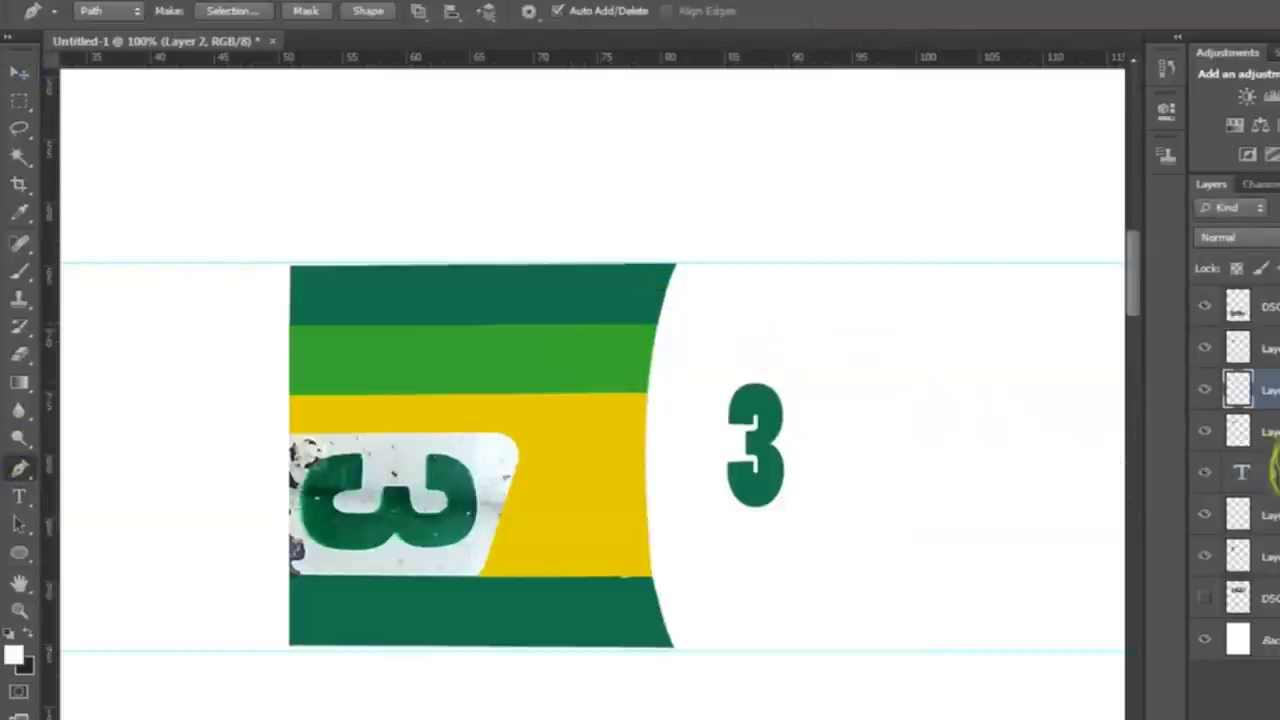
# Rotate the number 3 text layer 90° clockwise and move it over the printed 3 in the hood's white panel
pyautogui.click(1274, 472)
pyautogui.hotkey('ctrl', 't')
pyautogui.click(95, 1)
pyautogui.moveTo(181, 400)
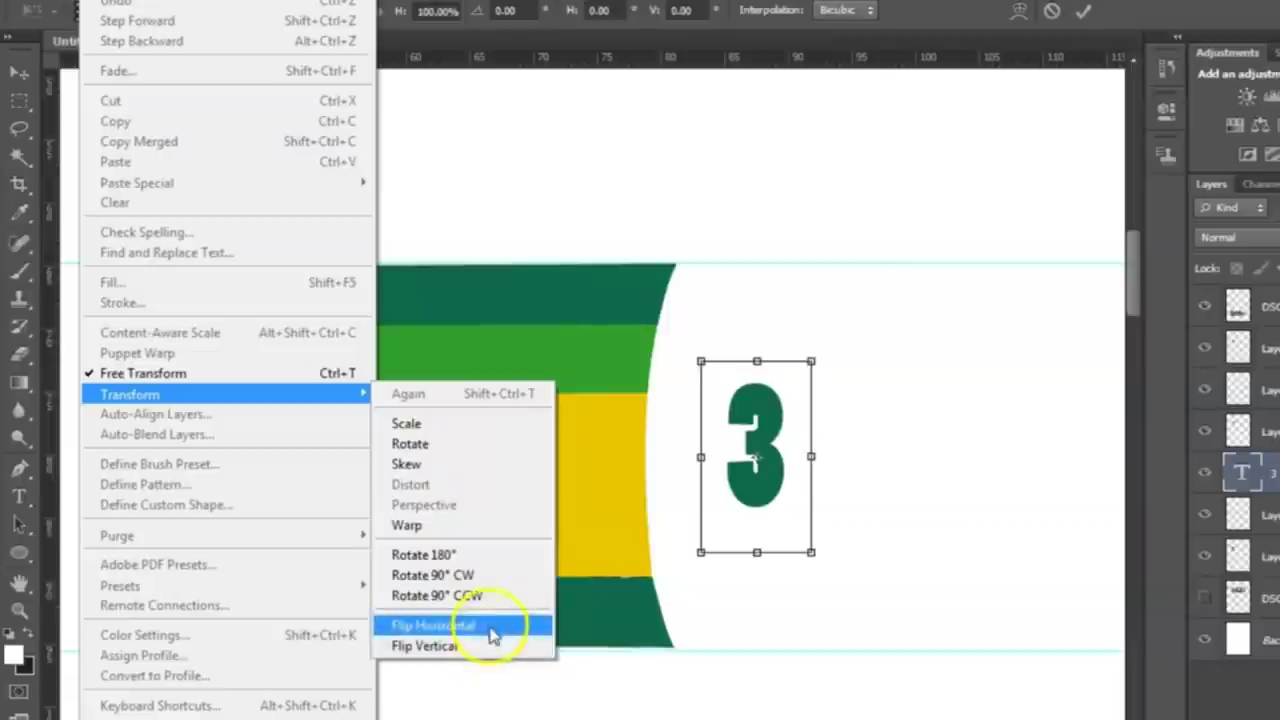
pyautogui.click(485, 577)
pyautogui.moveTo(812, 452); pyautogui.dragTo(412, 518)
# Stretch and nudge the rotated 3 until it covers the printed 3 in the white panel, then apply the transform
pyautogui.moveTo(356, 467); pyautogui.dragTo(388, 399)
pyautogui.moveTo(401, 494); pyautogui.dragTo(402, 516)
pyautogui.moveTo(453, 505); pyautogui.dragTo(525, 505)
pyautogui.moveTo(462, 520); pyautogui.dragTo(449, 520)
pyautogui.moveTo(244, 505); pyautogui.dragTo(229, 503)
pyautogui.moveTo(512, 505); pyautogui.dragTo(518, 504)
pyautogui.moveTo(370, 411); pyautogui.dragTo(362, 403)
pyautogui.press('Return')
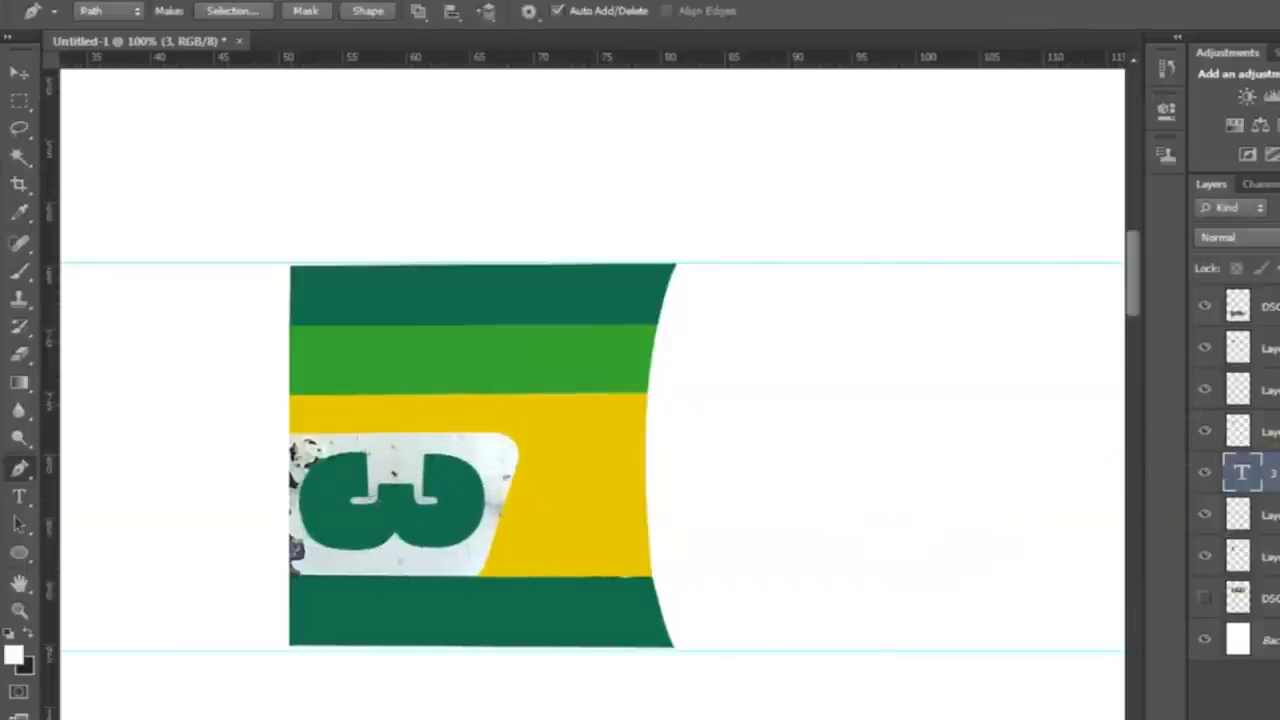
# Choose the Magic Wand and hide the layer directly above the hidden DSC photo layer
pyautogui.press('w')
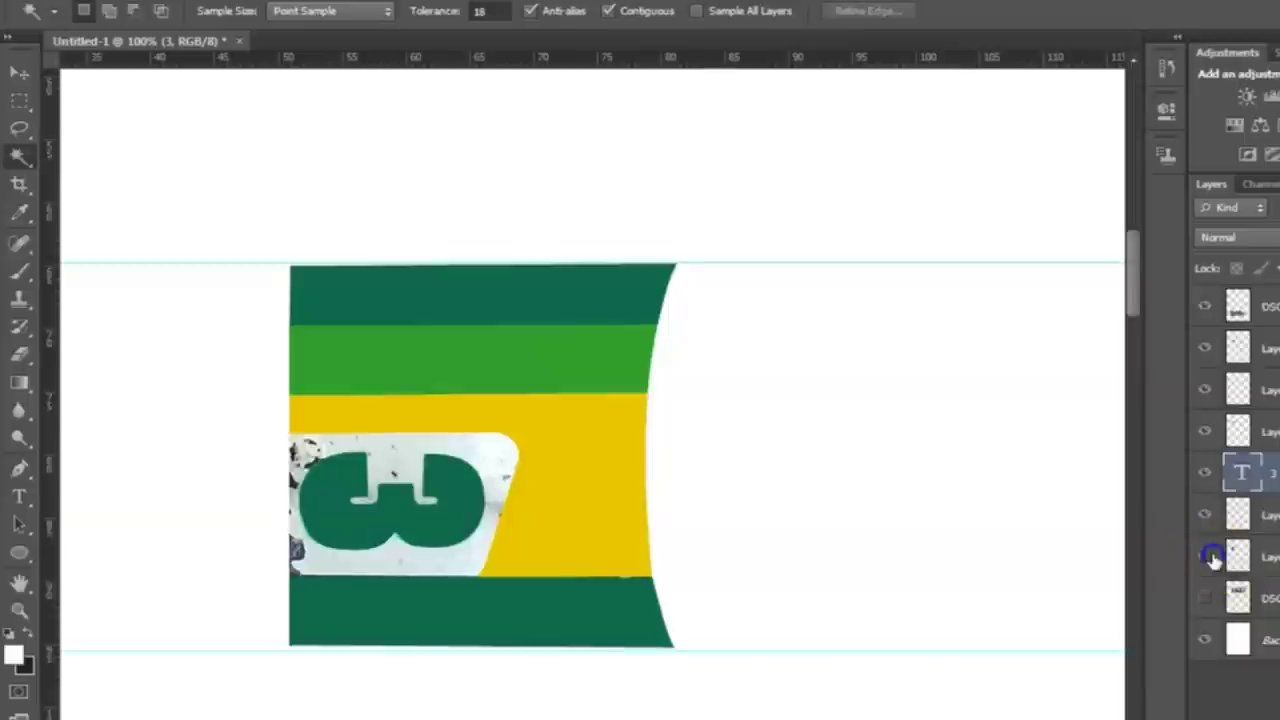
pyautogui.click(1207, 556)
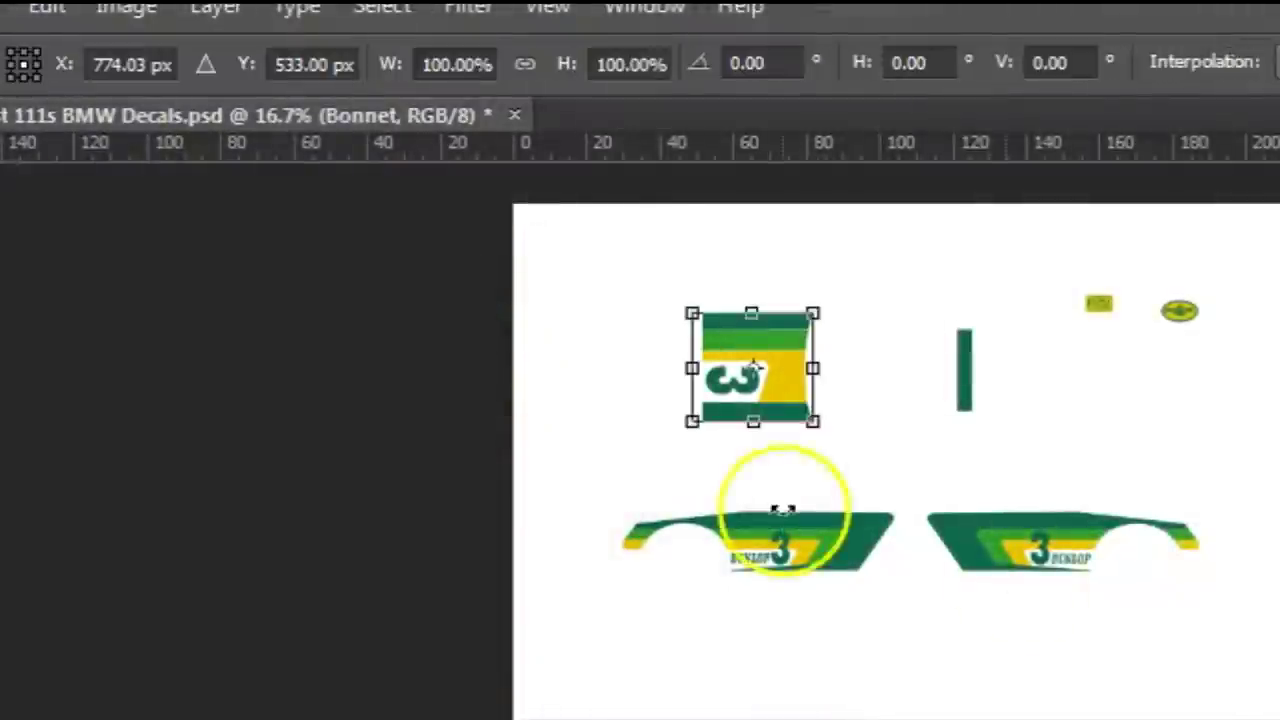
# Resize the Bonnet artwork to 21.5 mm wide and 21 mm high, using millimetres for both transform dimensions
pyautogui.rightClick(447, 64)
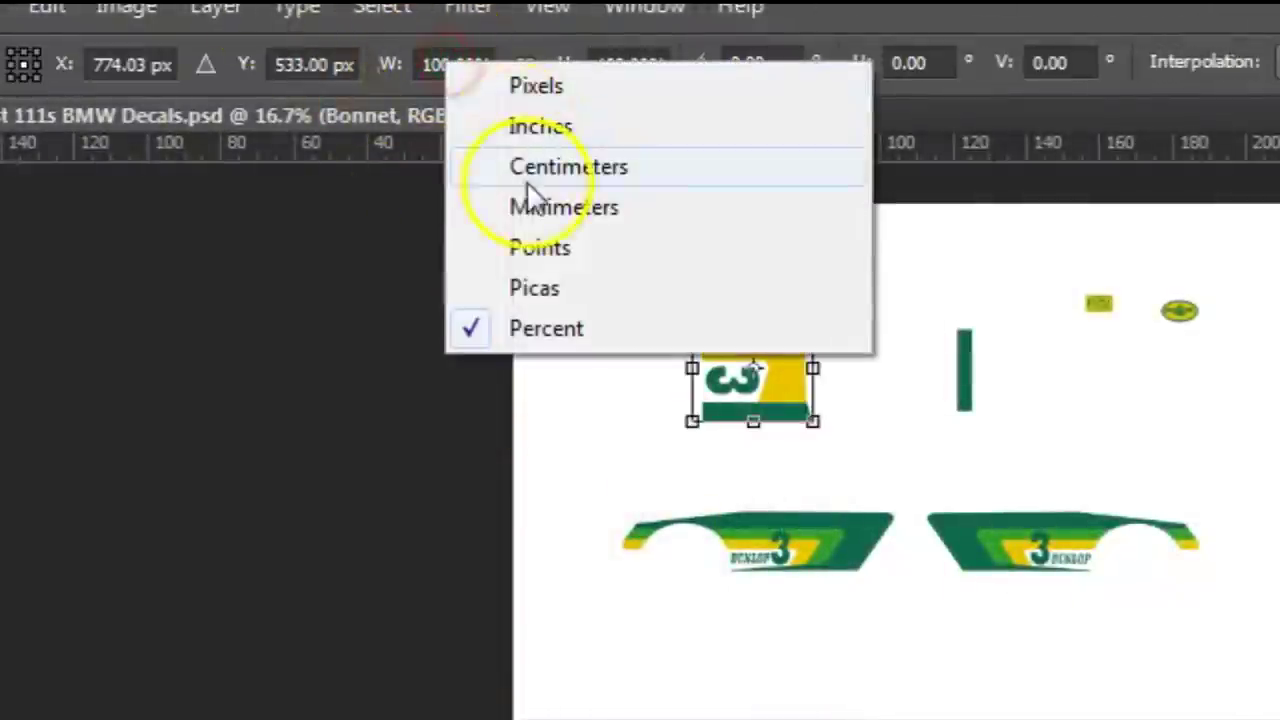
pyautogui.click(528, 206)
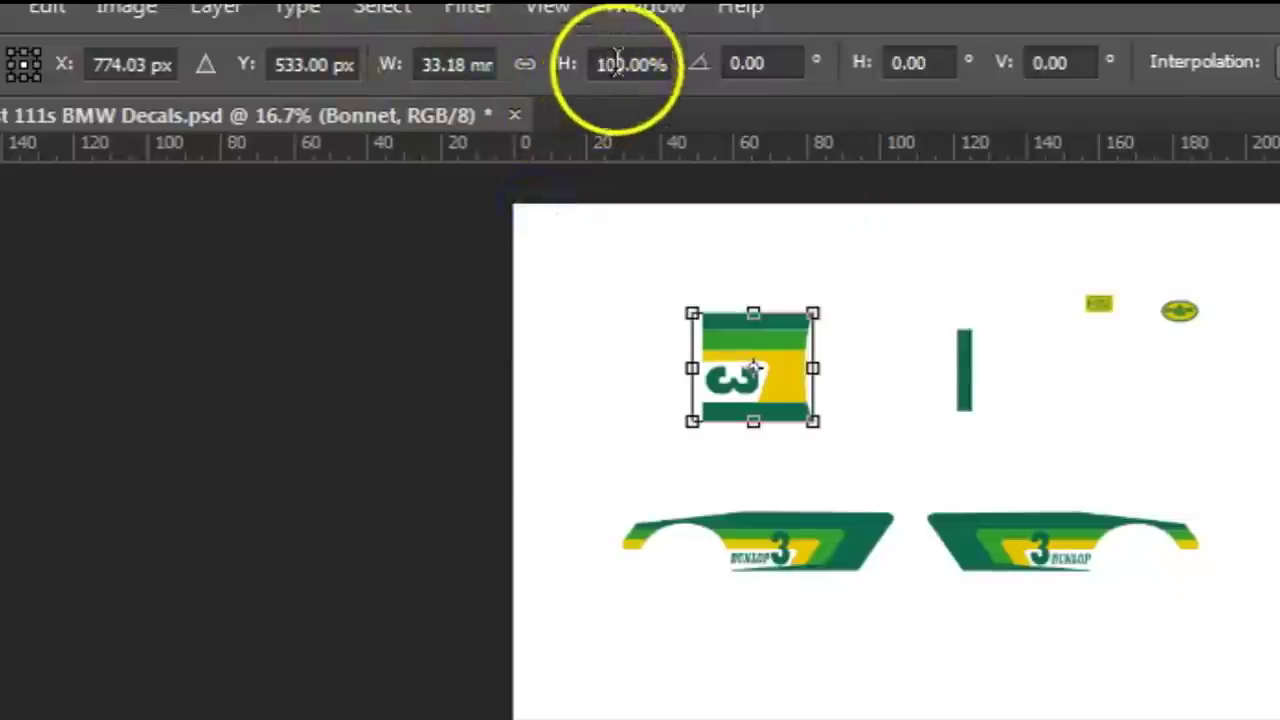
pyautogui.rightClick(612, 64)
pyautogui.click(712, 218)
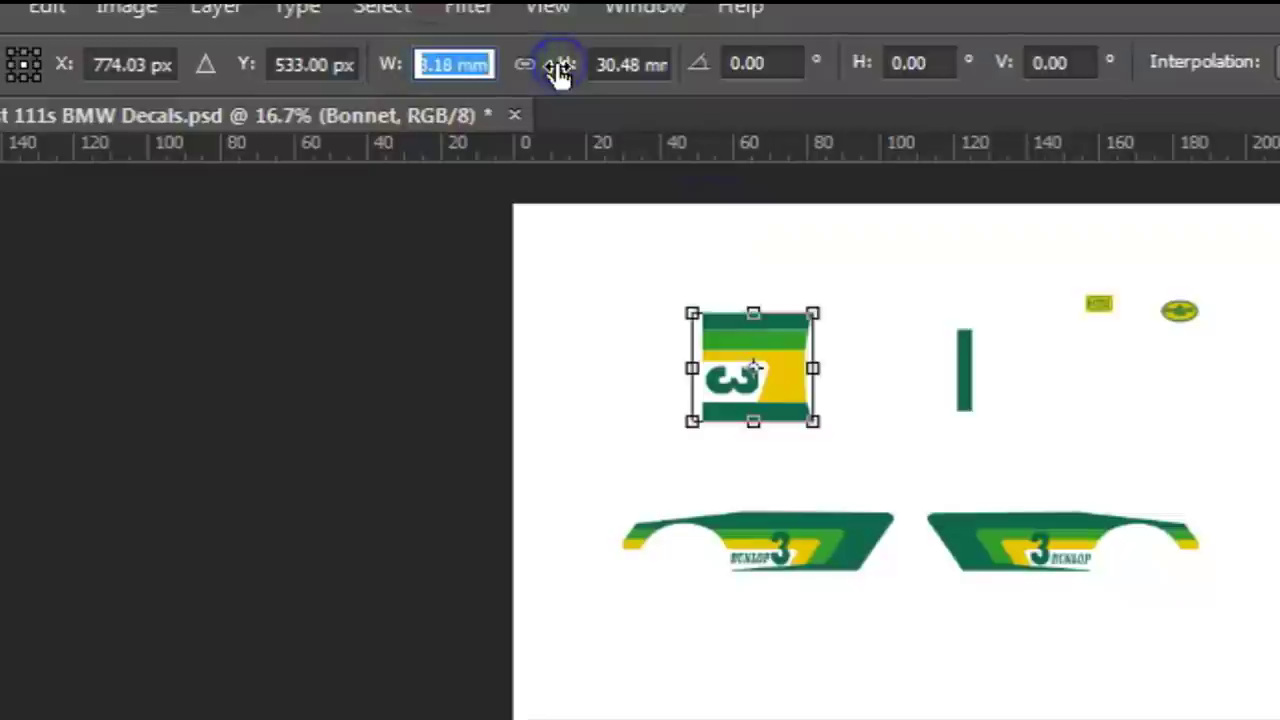
pyautogui.write('21.5')
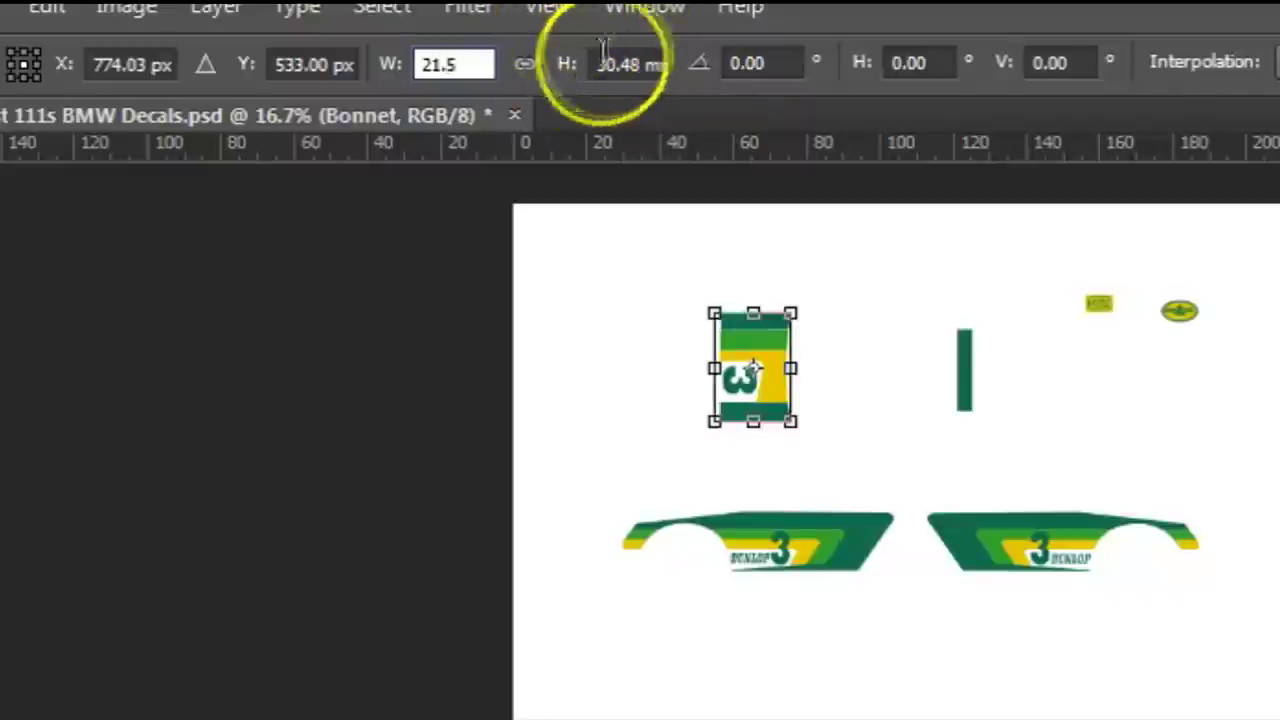
pyautogui.press('Tab')
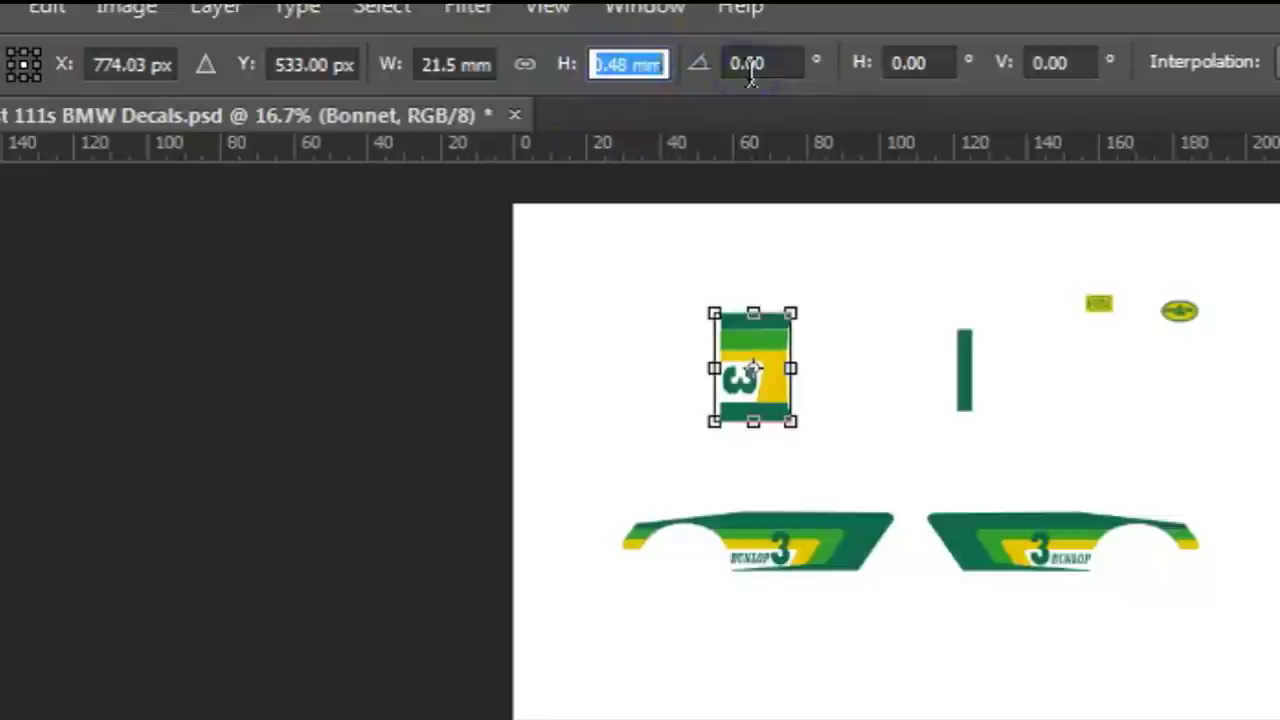
pyautogui.write('21')
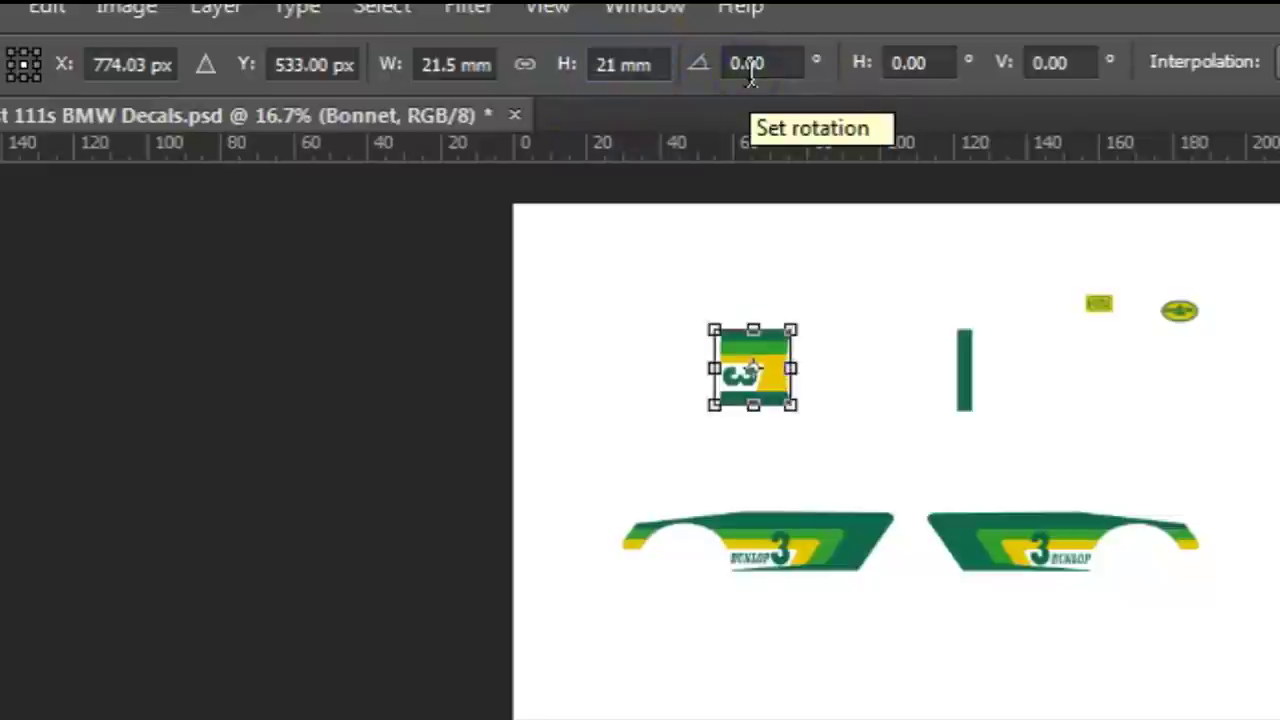
pyautogui.press('Return')
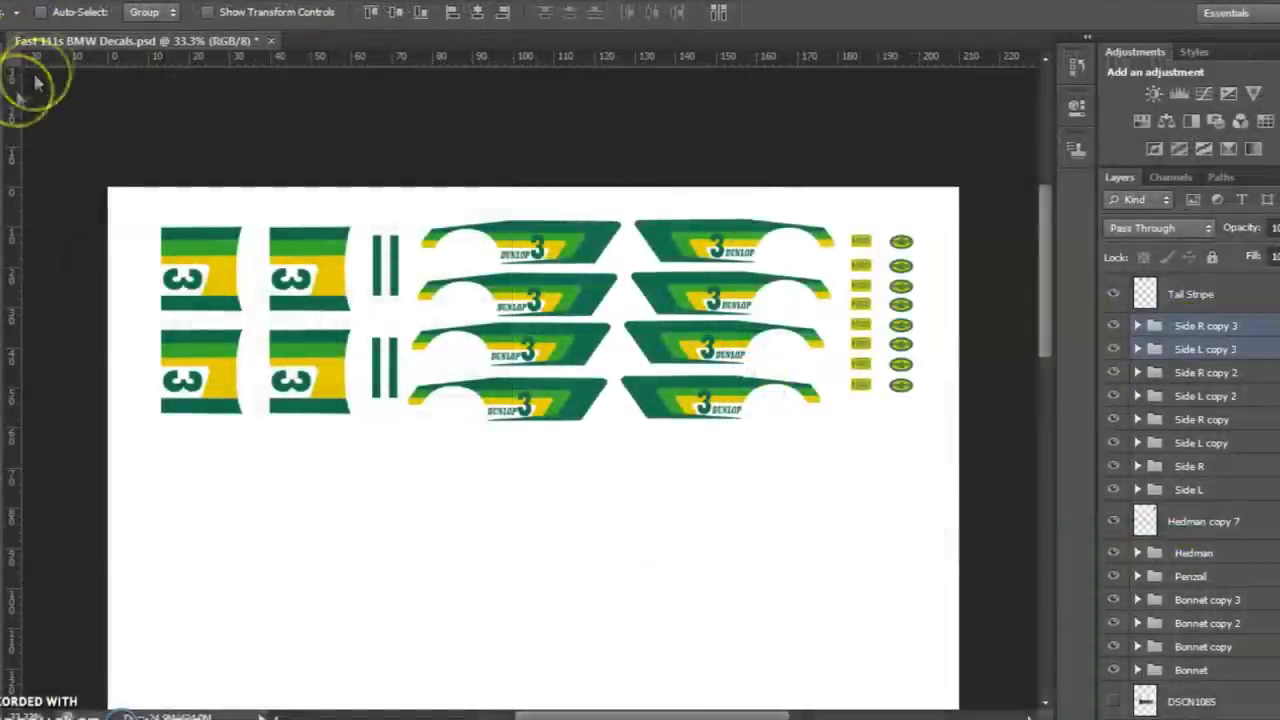
# Print the decal sheet on the EPSON XP-440 Series with the print quality set to High
pyautogui.click(22, 3)
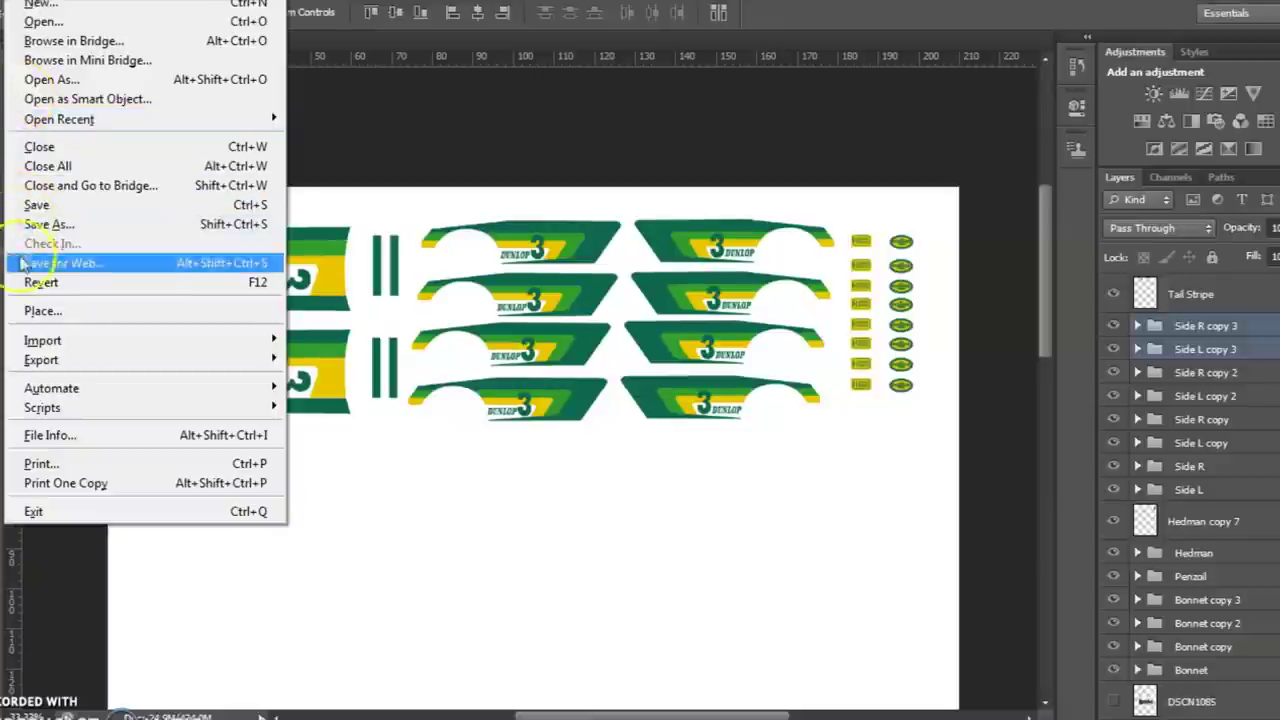
pyautogui.click(58, 466)
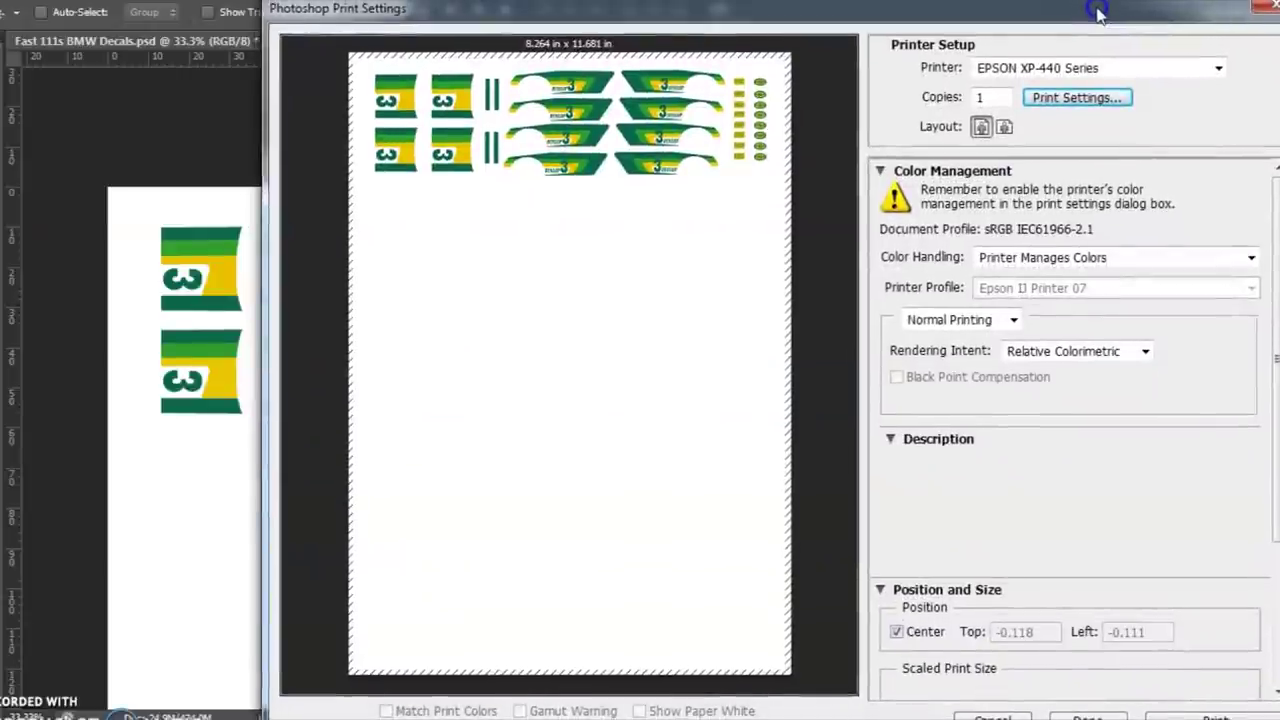
pyautogui.click(1068, 100)
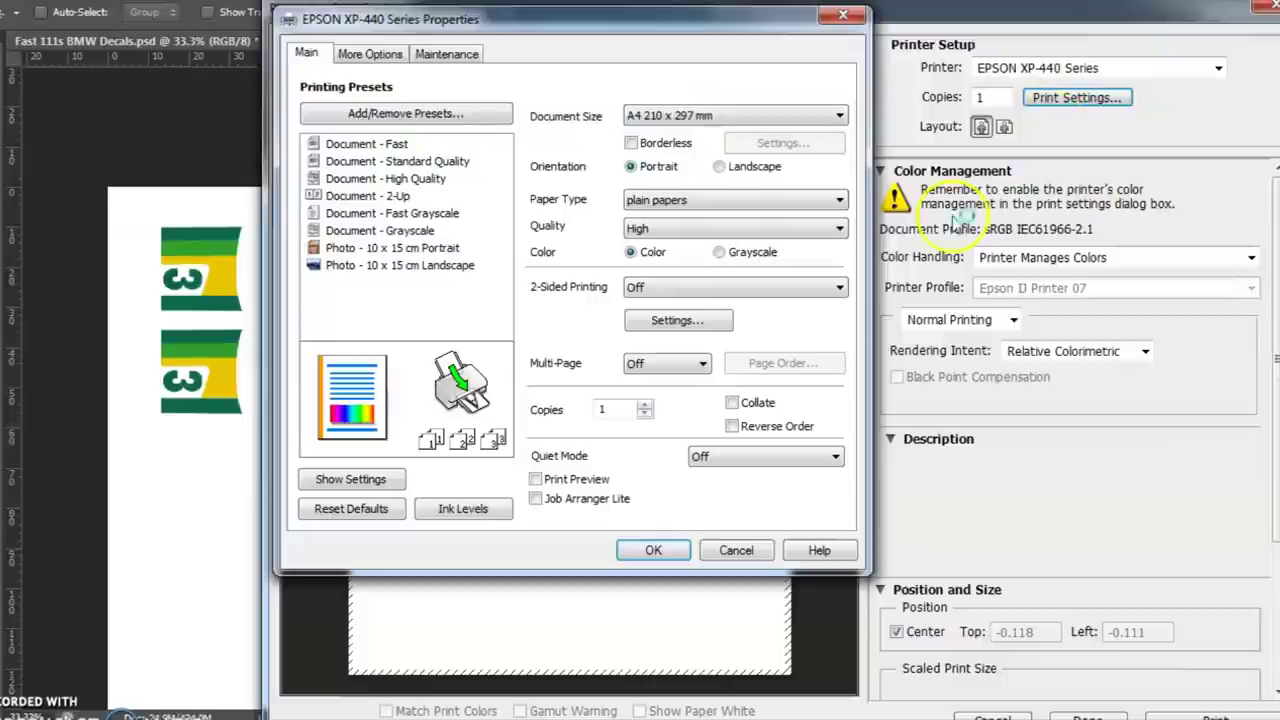
pyautogui.click(830, 230)
pyautogui.click(750, 272)
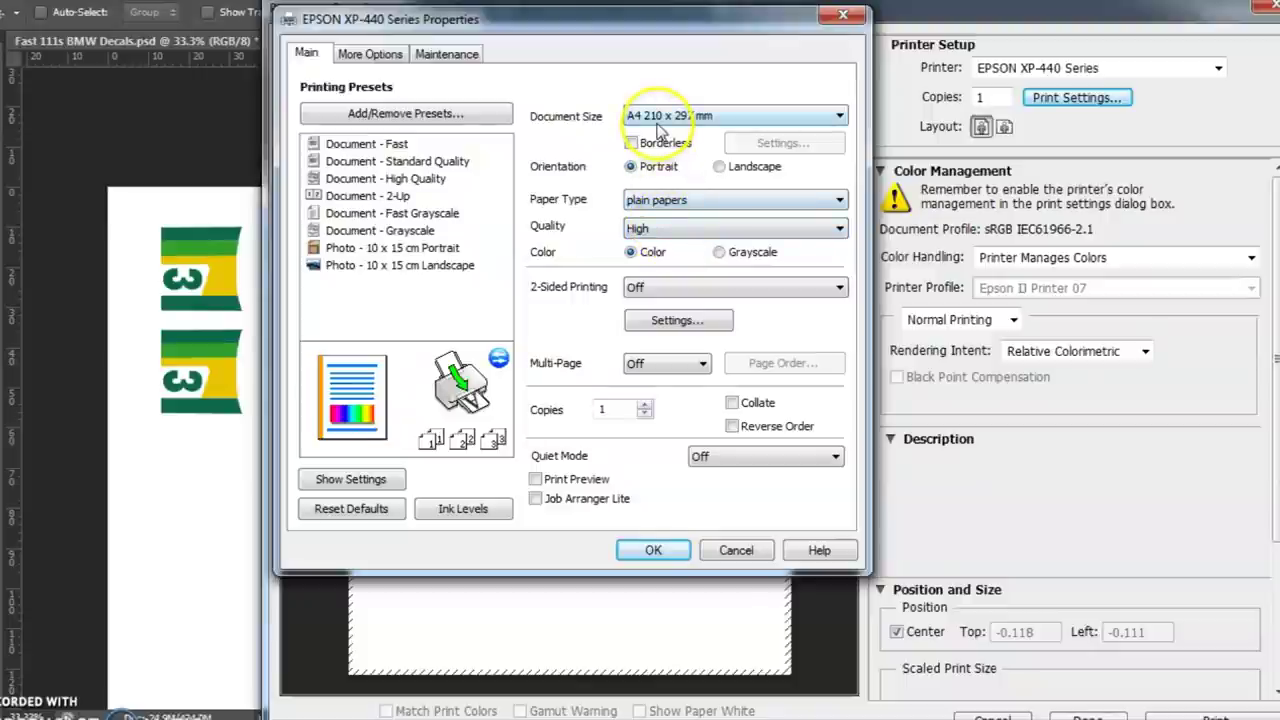
pyautogui.click(660, 550)
pyautogui.click(1210, 716)
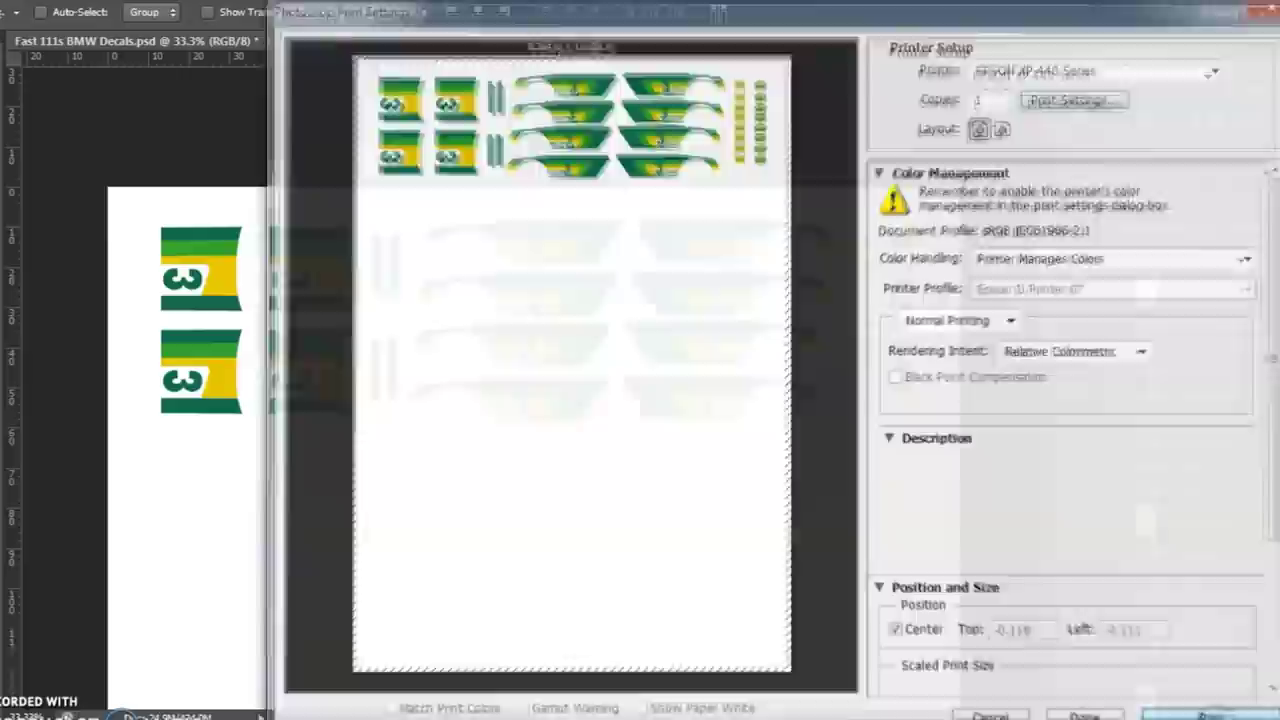
pyautogui.click(612, 272)
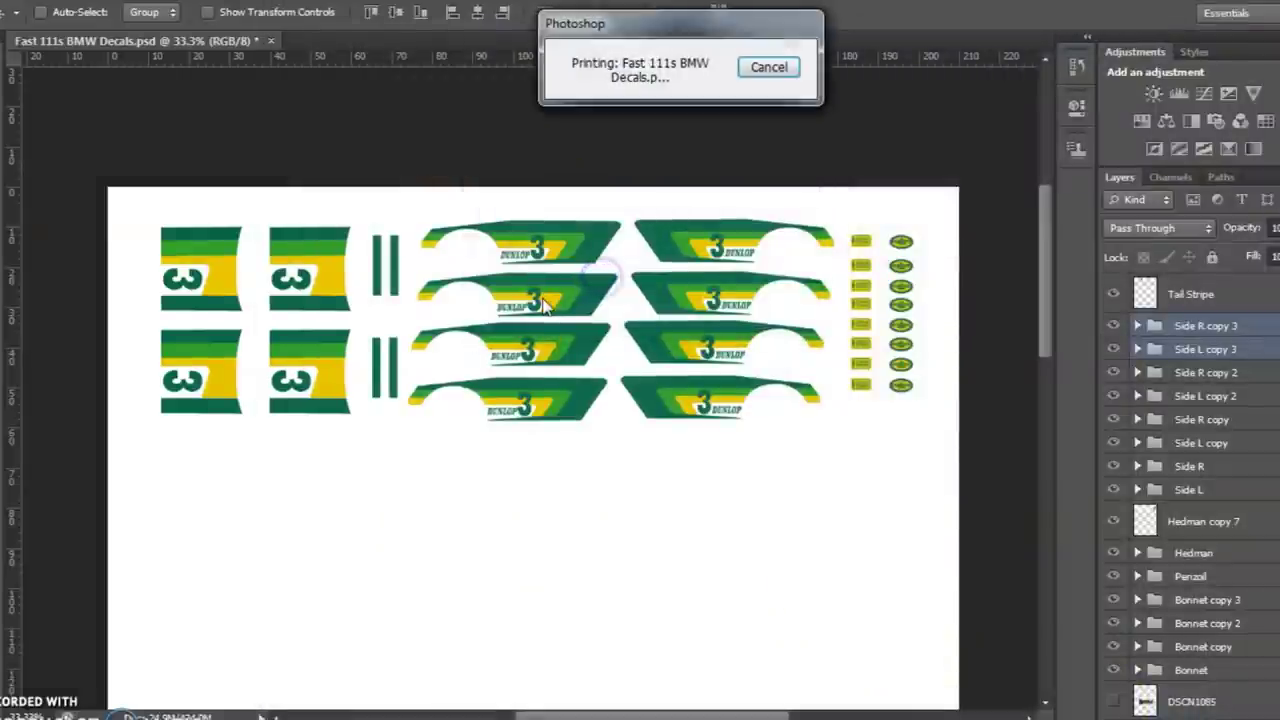